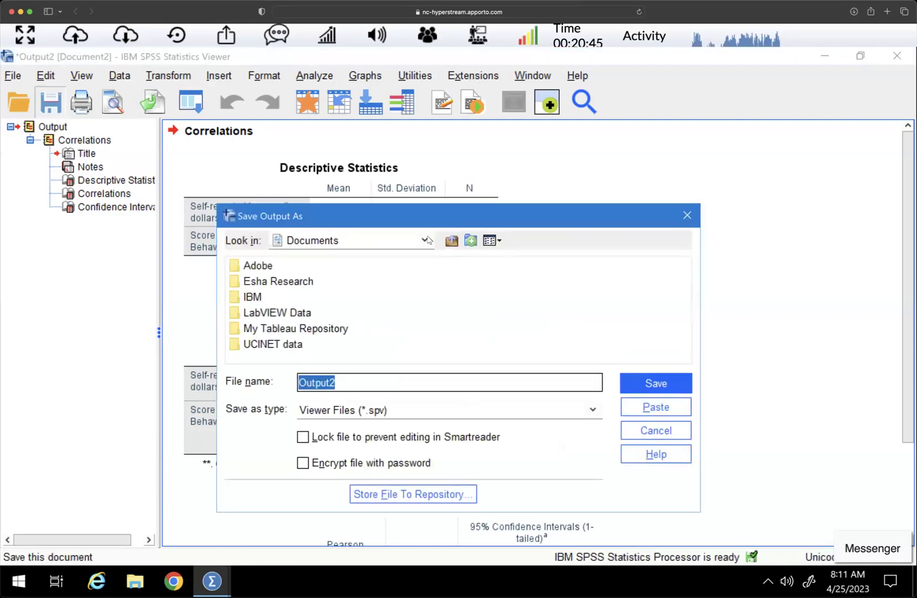
Step: Choose the Desktop as the save location for the output file
{"action": "left_click", "coordinate": [425, 240]}
{"action": "scroll", "coordinate": [348, 320], "scroll_direction": "up", "scroll_amount": 5}
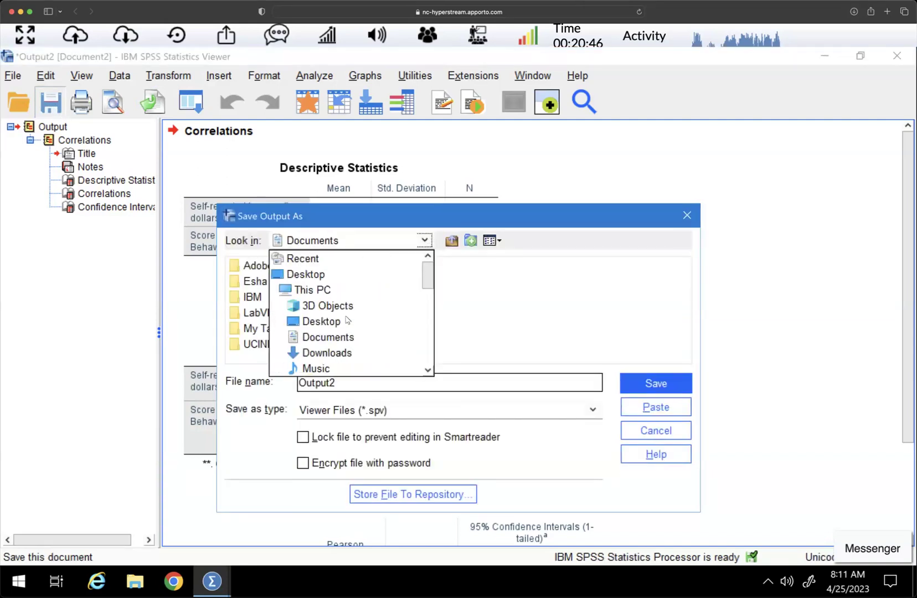
{"action": "left_click", "coordinate": [312, 275]}
Step: Name the output file "IncomeUnethical Output", basing it on the existing IncomeUnethical Output.docx name without its extension
{"action": "double_click", "coordinate": [337, 382]}
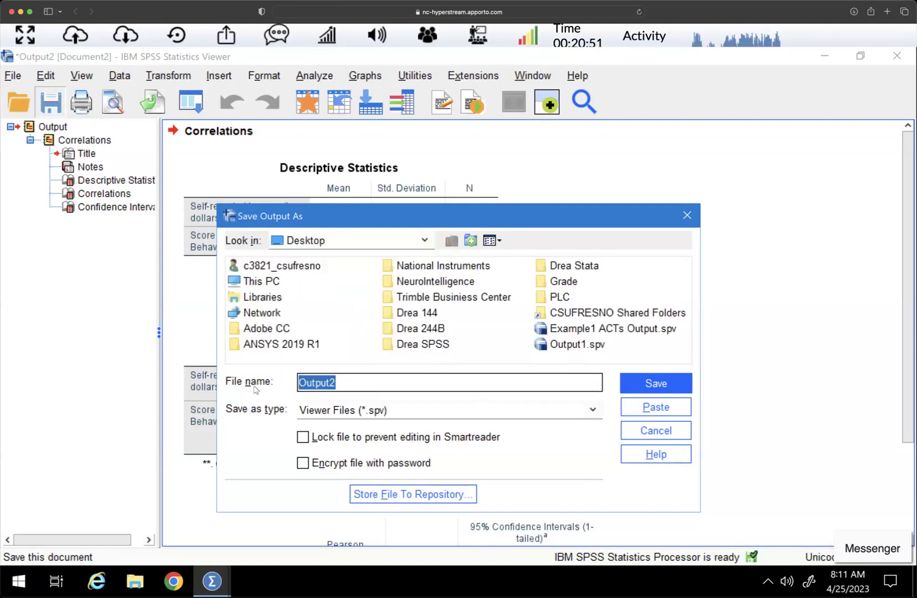
{"action": "type", "text": "Income"}
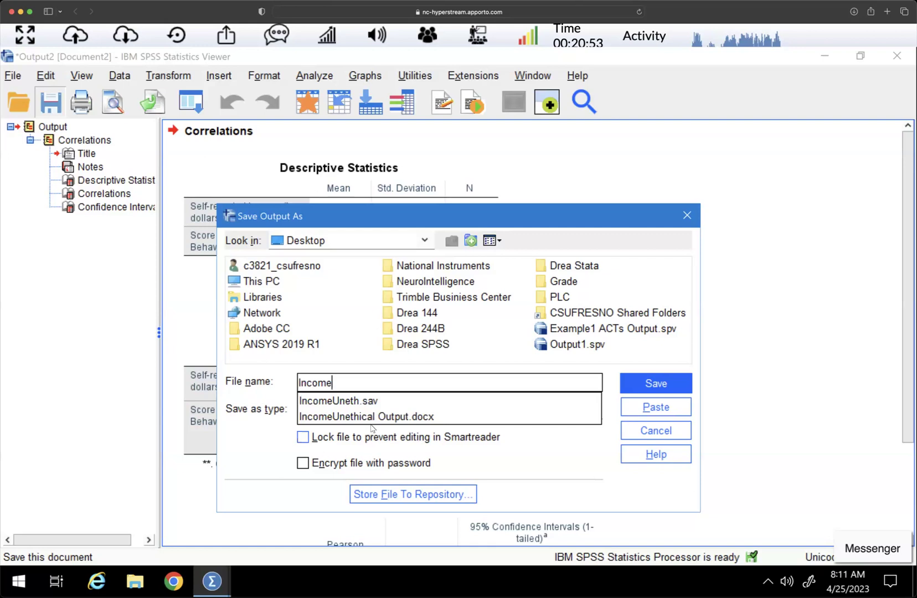
{"action": "left_click", "coordinate": [372, 417]}
{"action": "left_click", "coordinate": [435, 383]}
{"action": "double_click", "coordinate": [394, 382]}
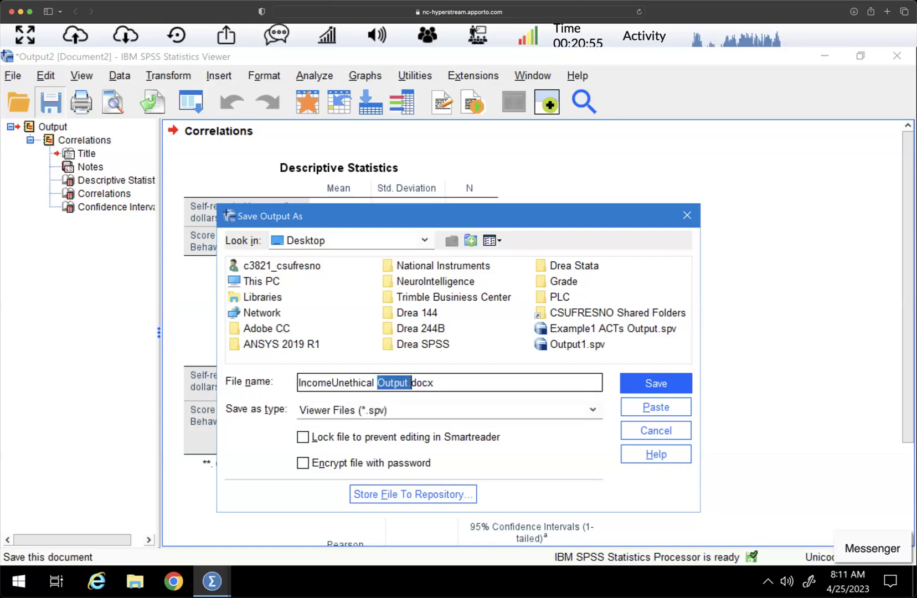
{"action": "left_click", "coordinate": [435, 382]}
{"action": "key", "text": "BackSpace"}
{"action": "key", "text": "BackSpace"}
{"action": "key", "text": "BackSpace"}
{"action": "key", "text": "BackSpace"}
{"action": "key", "text": "BackSpace"}
{"action": "key", "text": "BackSpace"}
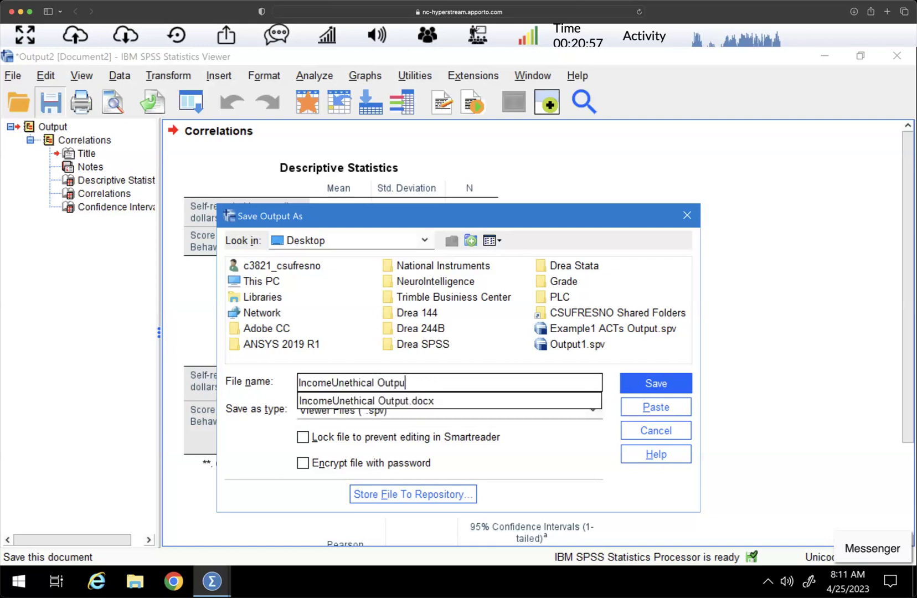
Step: Turn on password encryption for the file and save the output
{"action": "left_click", "coordinate": [592, 462]}
{"action": "left_click", "coordinate": [320, 466]}
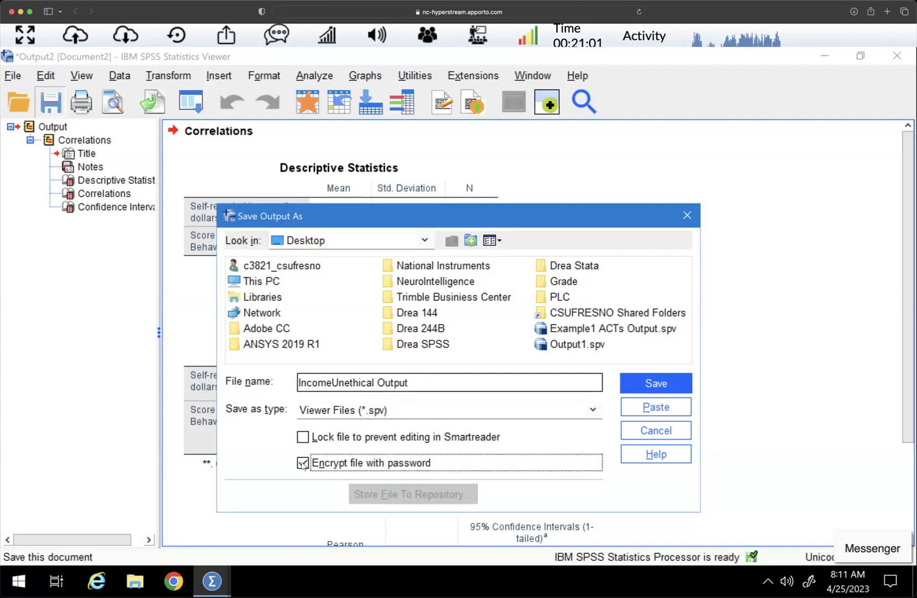
{"action": "left_click", "coordinate": [663, 388]}
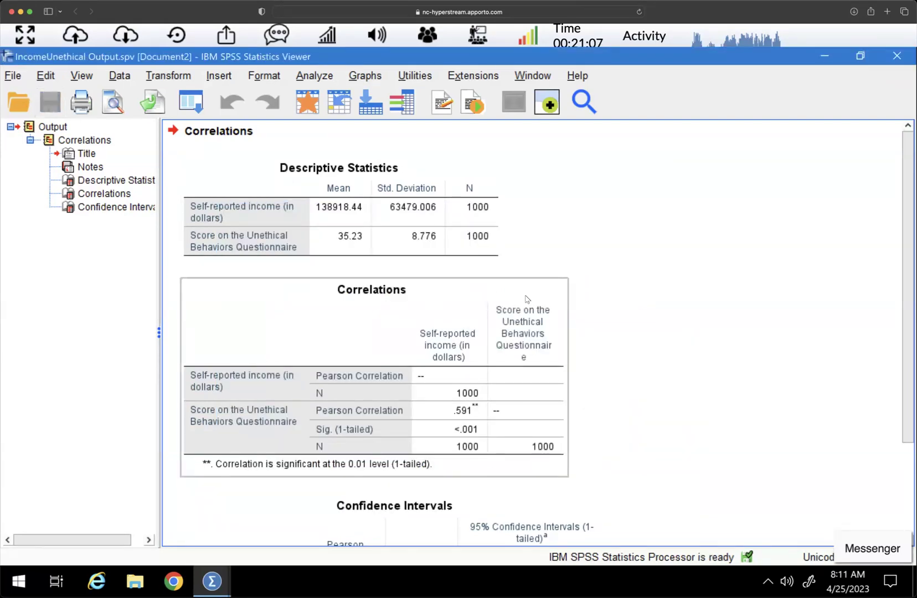
Step: Look over the Descriptive Statistics, Correlations and Confidence Intervals tables in the saved output
{"action": "scroll", "coordinate": [527, 300], "scroll_direction": "down", "scroll_amount": 3}
{"action": "scroll", "coordinate": [527, 300], "scroll_direction": "up", "scroll_amount": 3}
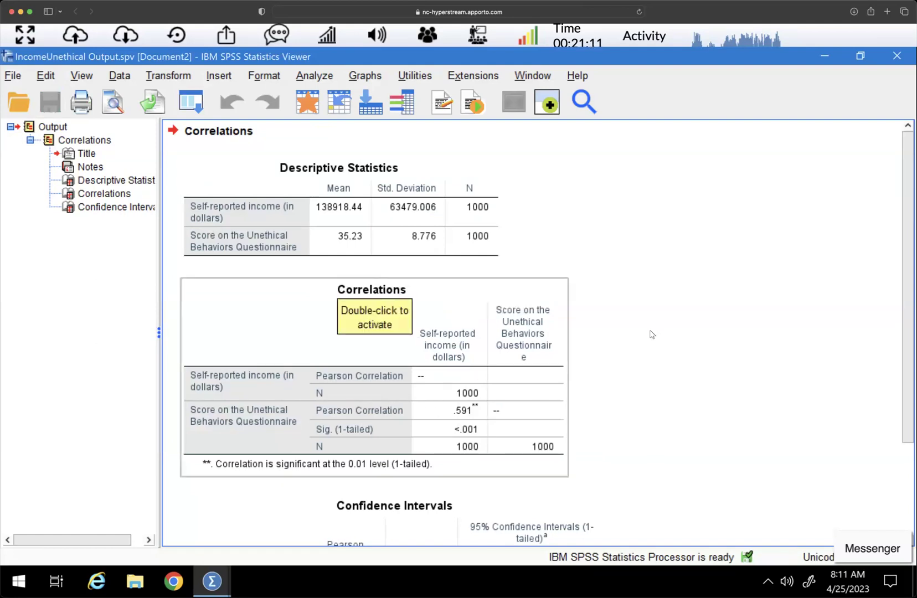
{"action": "scroll", "coordinate": [651, 334], "scroll_direction": "down", "scroll_amount": 3}
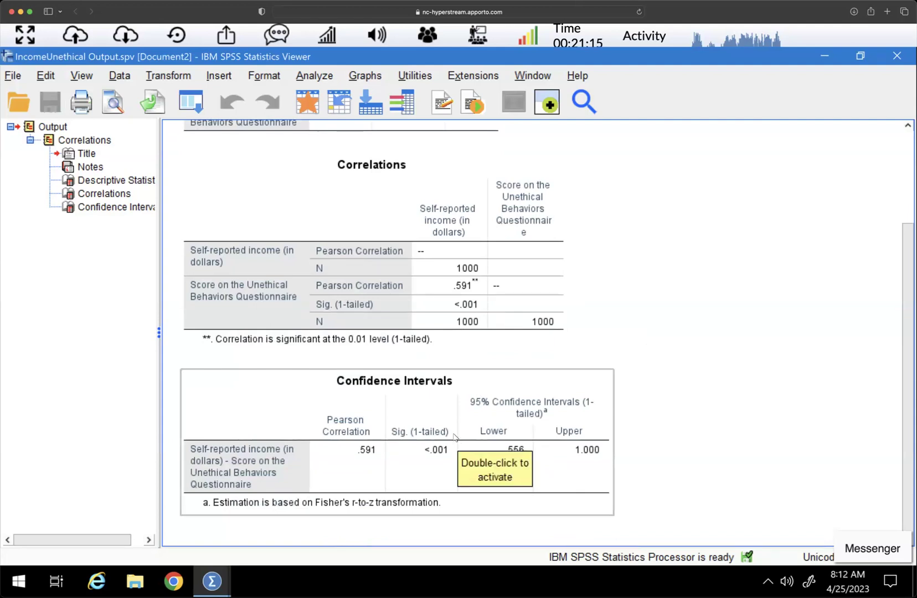
{"action": "scroll", "coordinate": [458, 438], "scroll_direction": "up", "scroll_amount": 3}
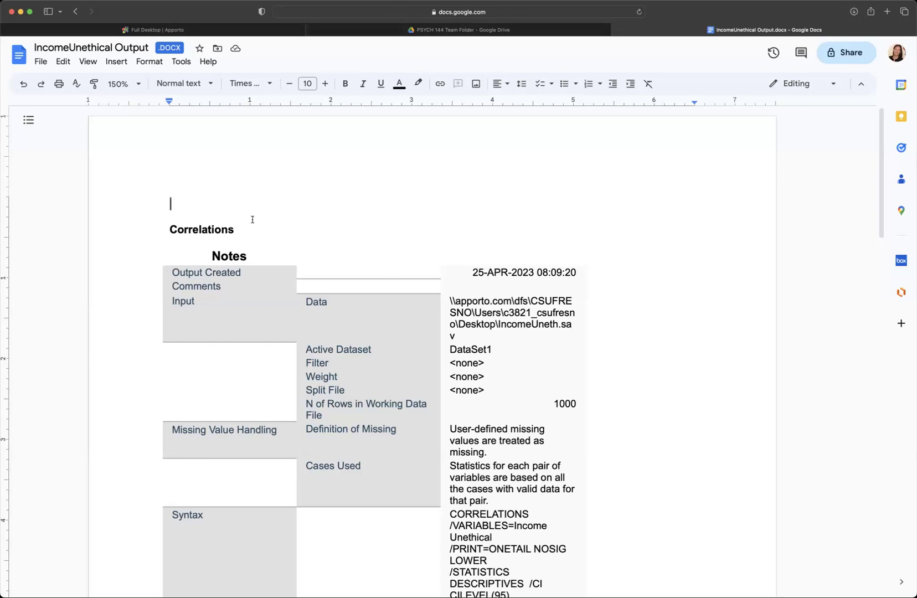
Step: In the IncomeUnethical Output document in Google Docs, delete the entire Notes table below the first Correlations heading
{"action": "scroll", "coordinate": [264, 219], "scroll_direction": "down", "scroll_amount": 3}
{"action": "scroll", "coordinate": [450, 239], "scroll_direction": "down", "scroll_amount": 9}
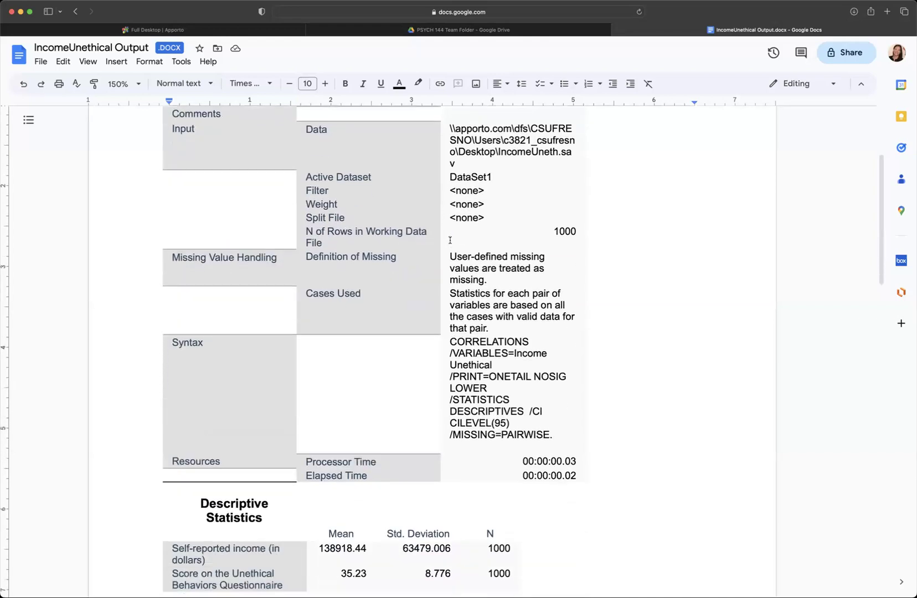
{"action": "scroll", "coordinate": [463, 296], "scroll_direction": "up", "scroll_amount": 9}
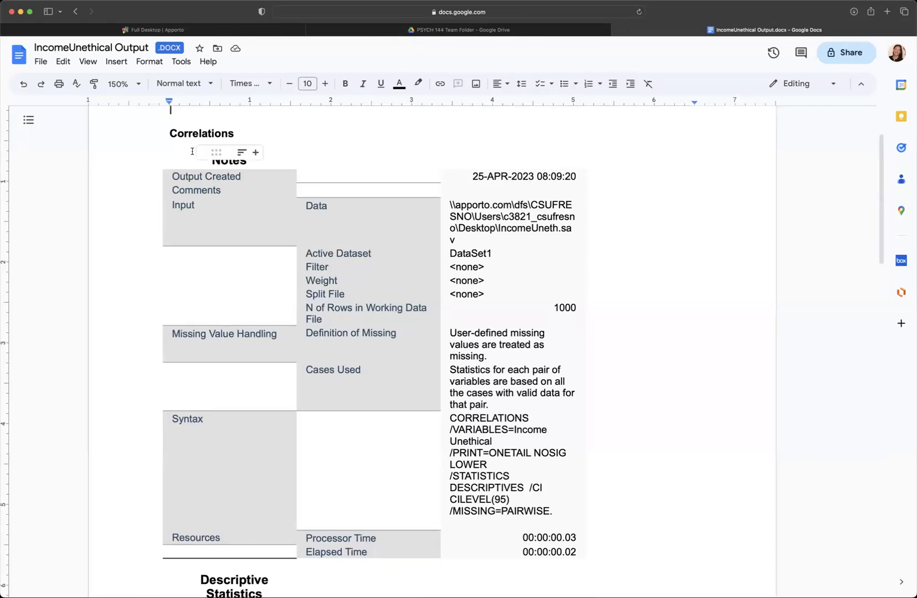
{"action": "left_click_drag", "start_coordinate": [177, 158], "coordinate": [632, 531]}
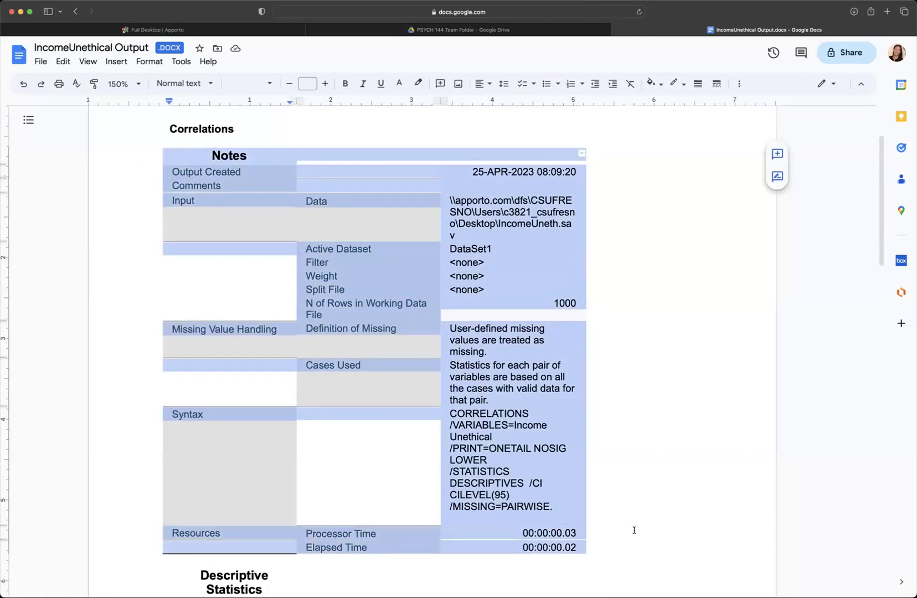
{"action": "key", "text": "Delete"}
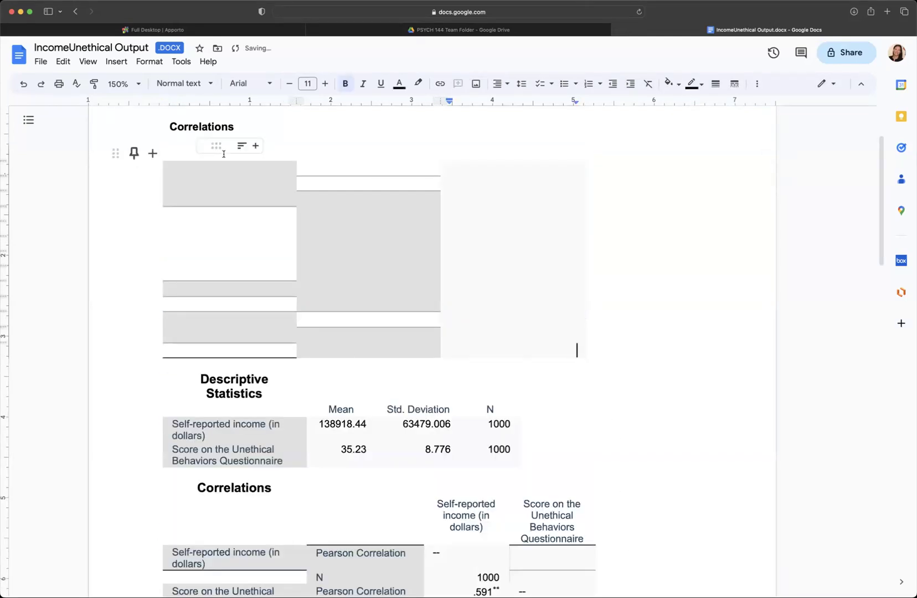
{"action": "right_click", "coordinate": [201, 189]}
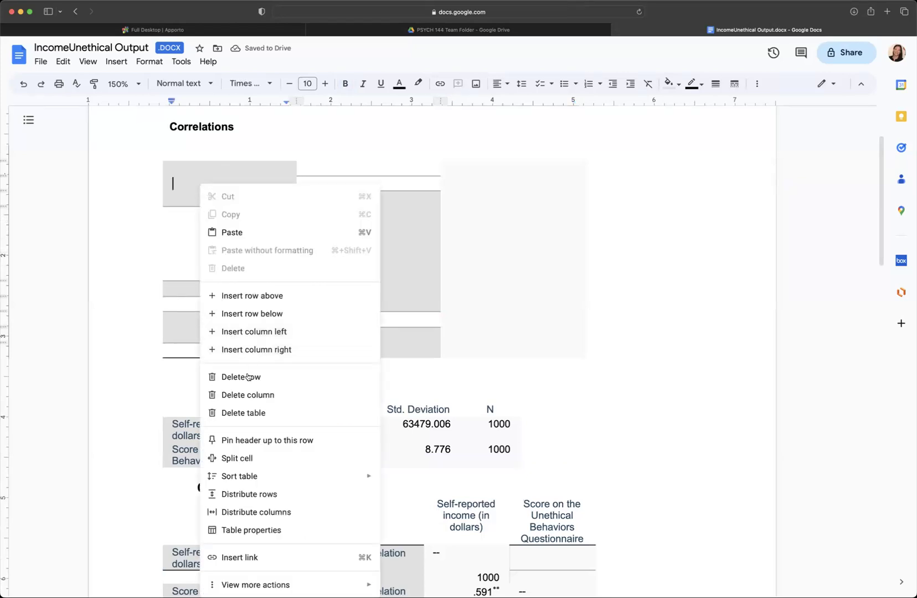
{"action": "key", "text": "Return"}
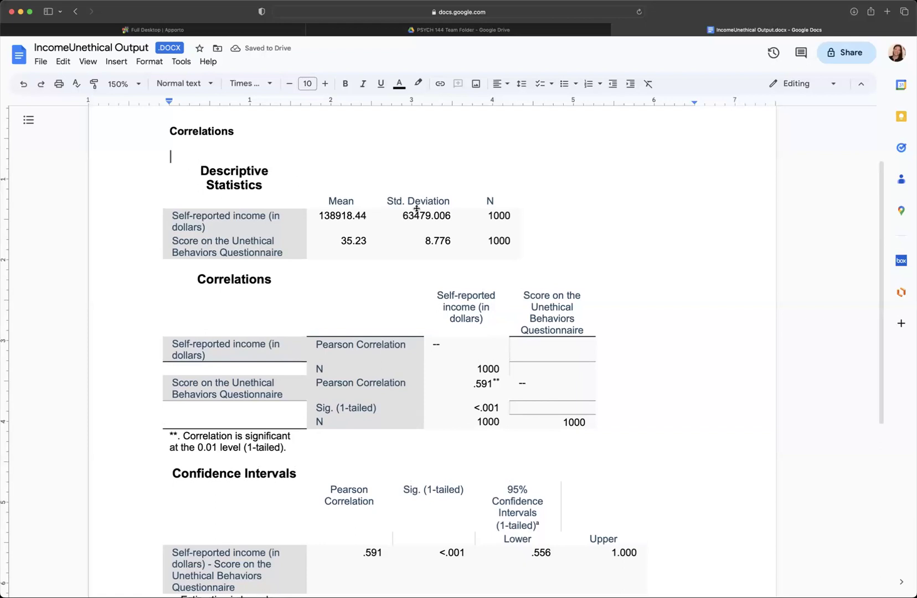
Step: Examine the layout and headings of the Descriptive Statistics, Correlations and Confidence Intervals tables in the document
{"action": "scroll", "coordinate": [439, 227], "scroll_direction": "down", "scroll_amount": 2}
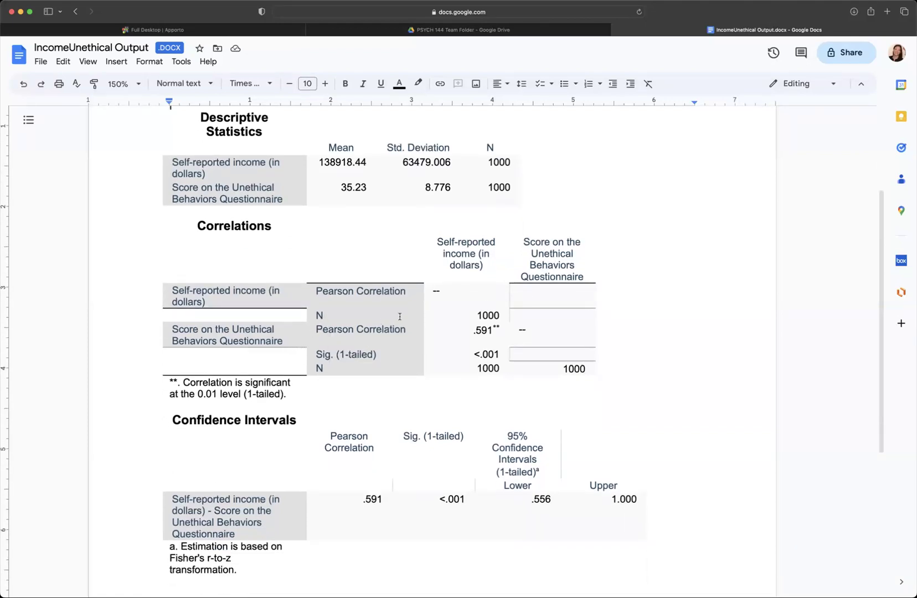
{"action": "scroll", "coordinate": [398, 318], "scroll_direction": "down", "scroll_amount": 10}
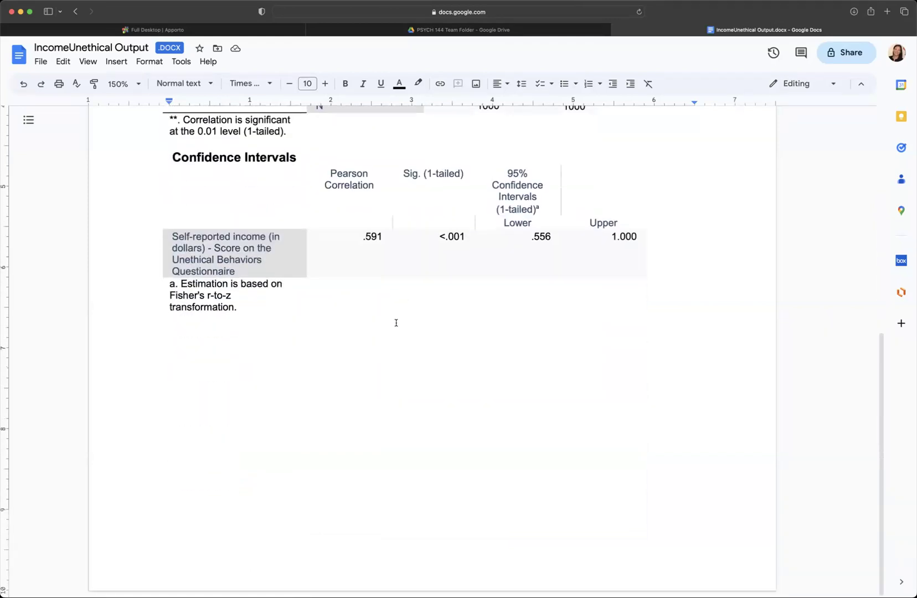
{"action": "scroll", "coordinate": [396, 323], "scroll_direction": "up", "scroll_amount": 14}
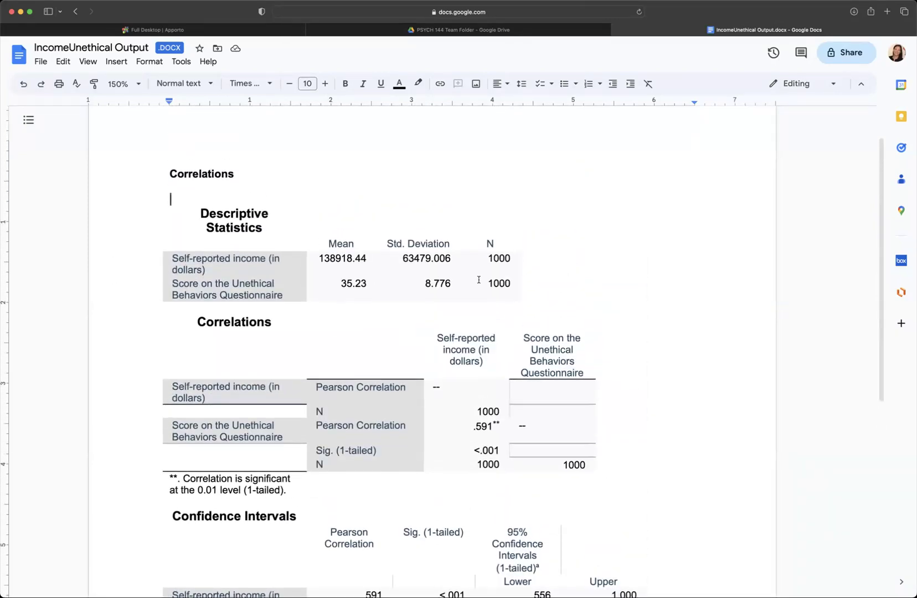
{"action": "left_click", "coordinate": [263, 227]}
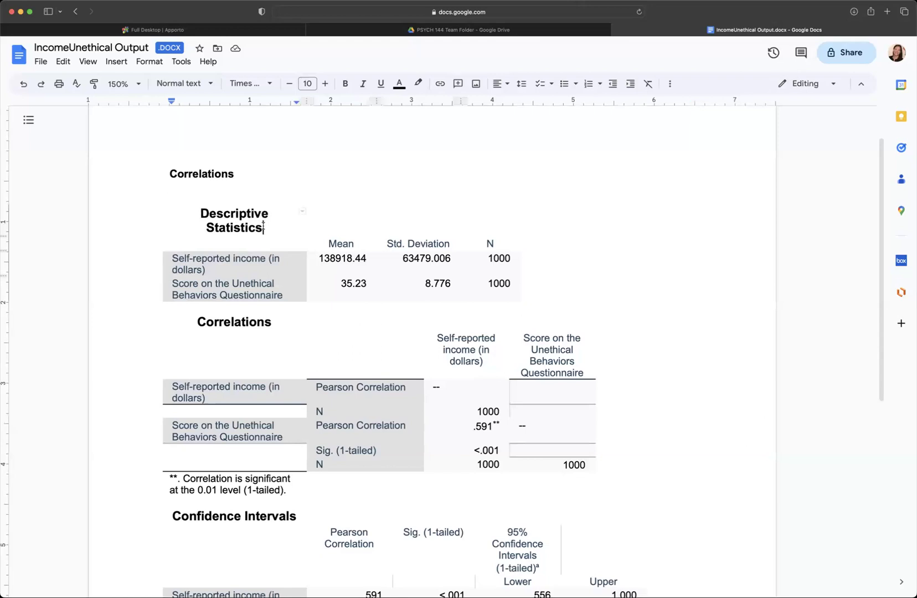
{"action": "left_click", "coordinate": [249, 320]}
{"action": "left_click", "coordinate": [611, 300]}
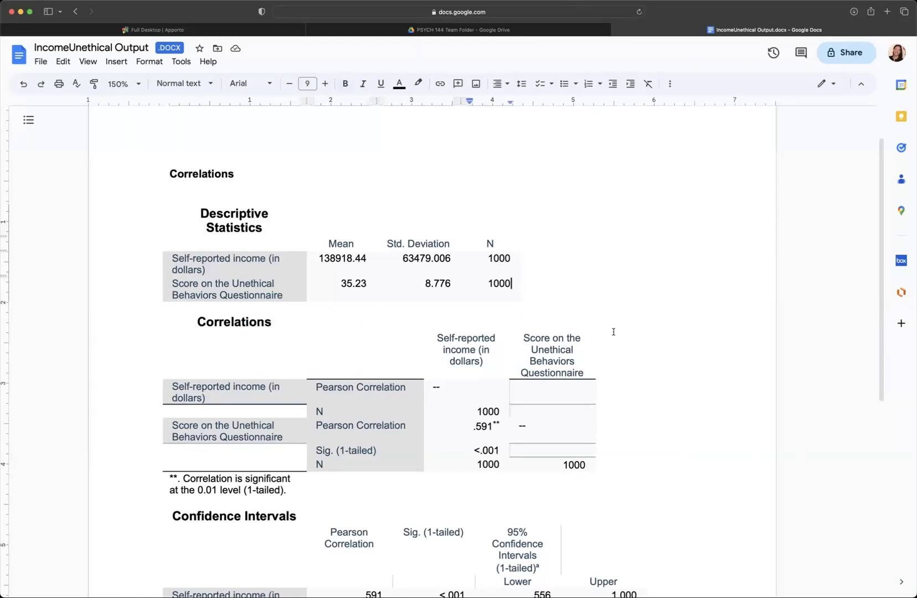
{"action": "left_click", "coordinate": [687, 470]}
{"action": "scroll", "coordinate": [662, 410], "scroll_direction": "down", "scroll_amount": 4}
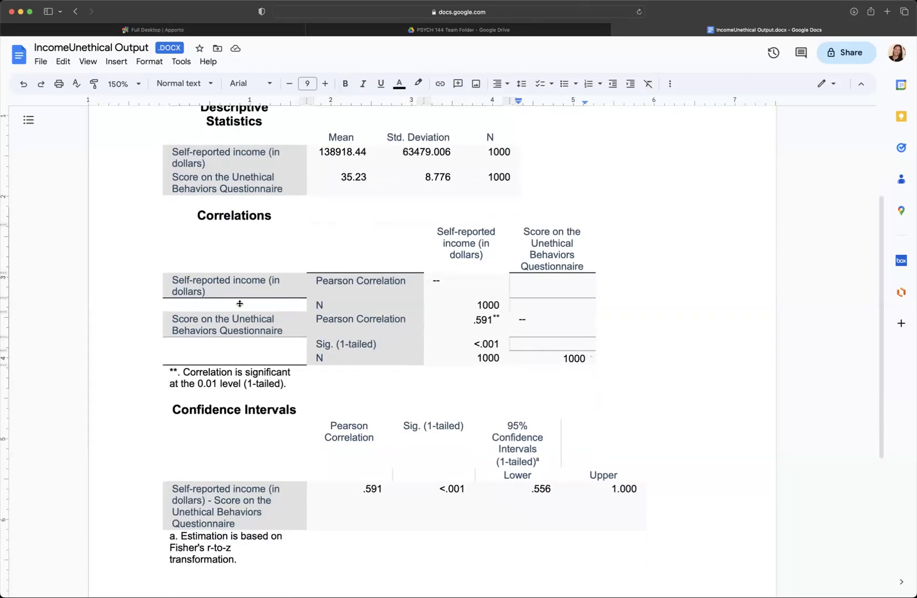
{"action": "scroll", "coordinate": [260, 310], "scroll_direction": "up", "scroll_amount": 4}
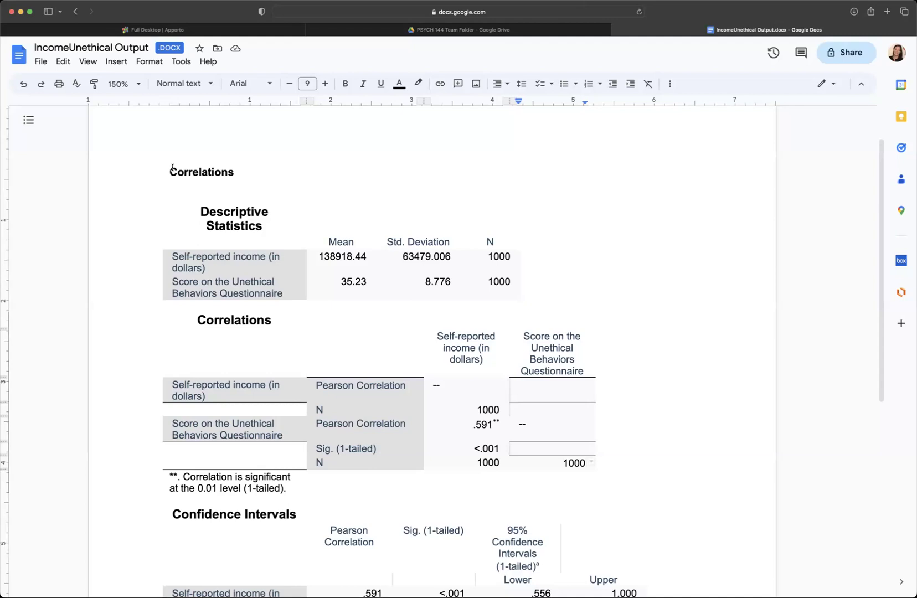
Step: Clear the formatting of the entire document and check how the tables look
{"action": "key", "text": "super+a"}
{"action": "left_click", "coordinate": [149, 61]}
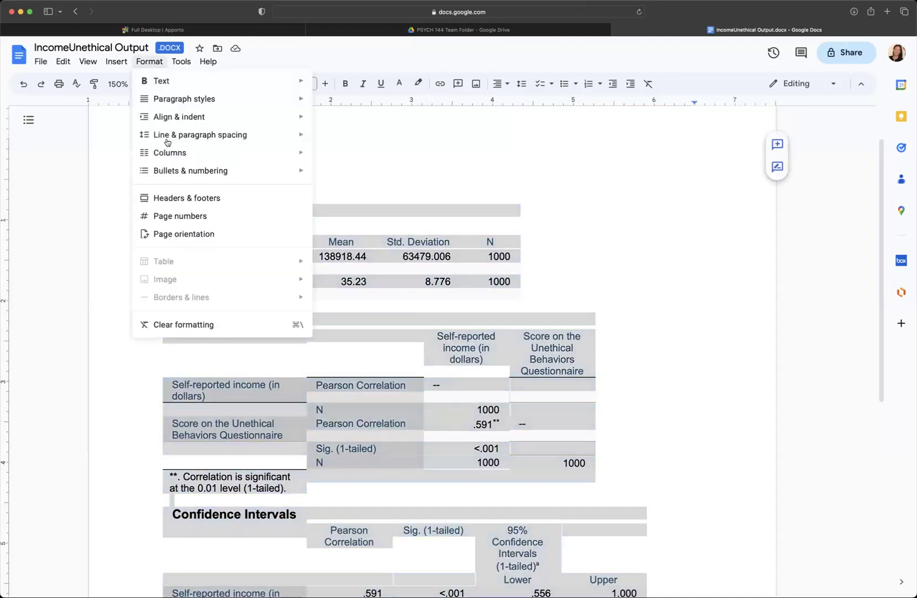
{"action": "left_click", "coordinate": [194, 327]}
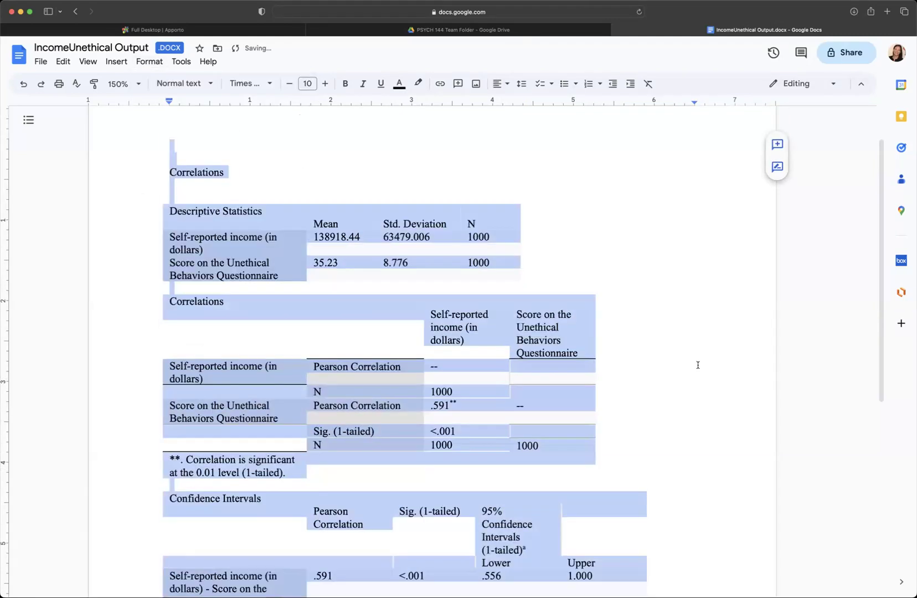
{"action": "left_click", "coordinate": [658, 376]}
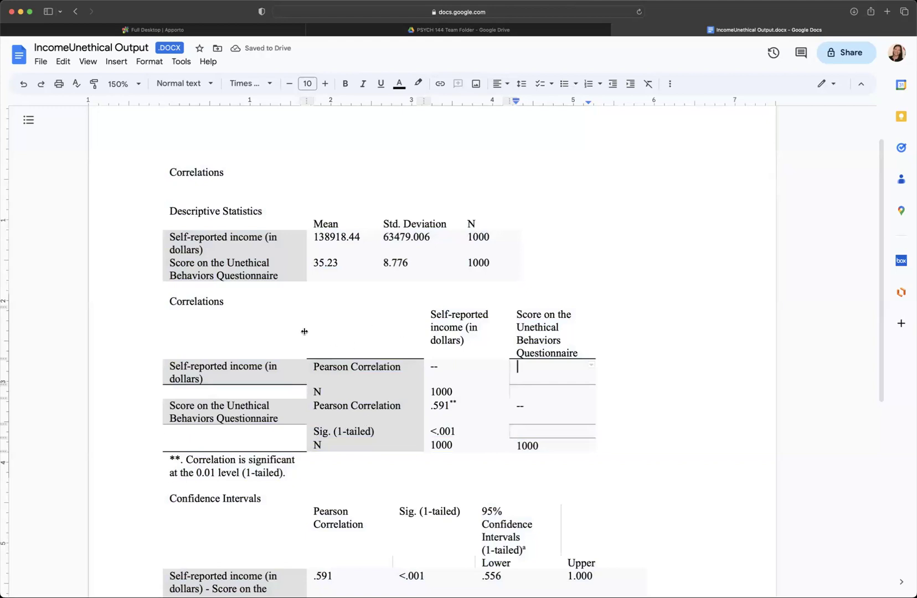
{"action": "scroll", "coordinate": [319, 324], "scroll_direction": "down", "scroll_amount": 5}
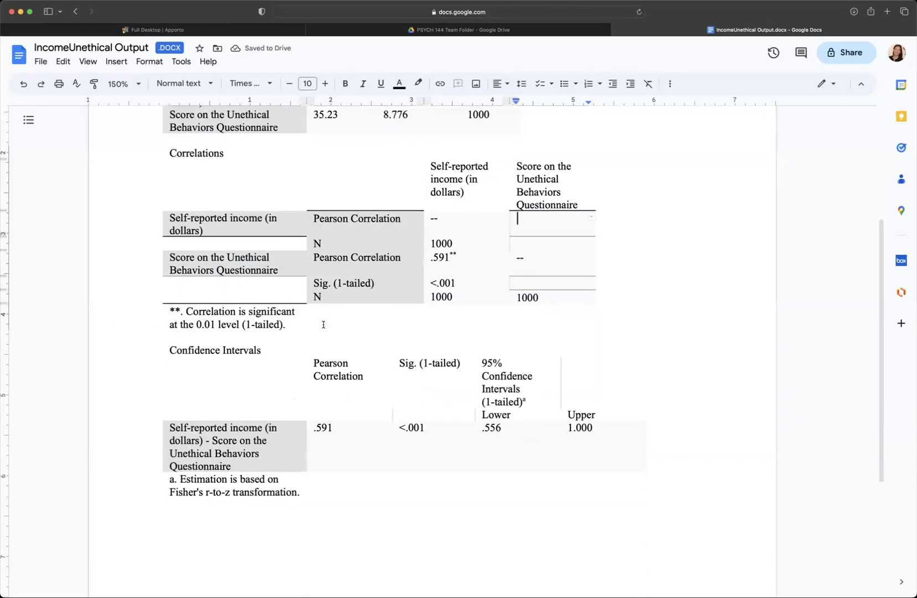
{"action": "scroll", "coordinate": [323, 325], "scroll_direction": "up", "scroll_amount": 7}
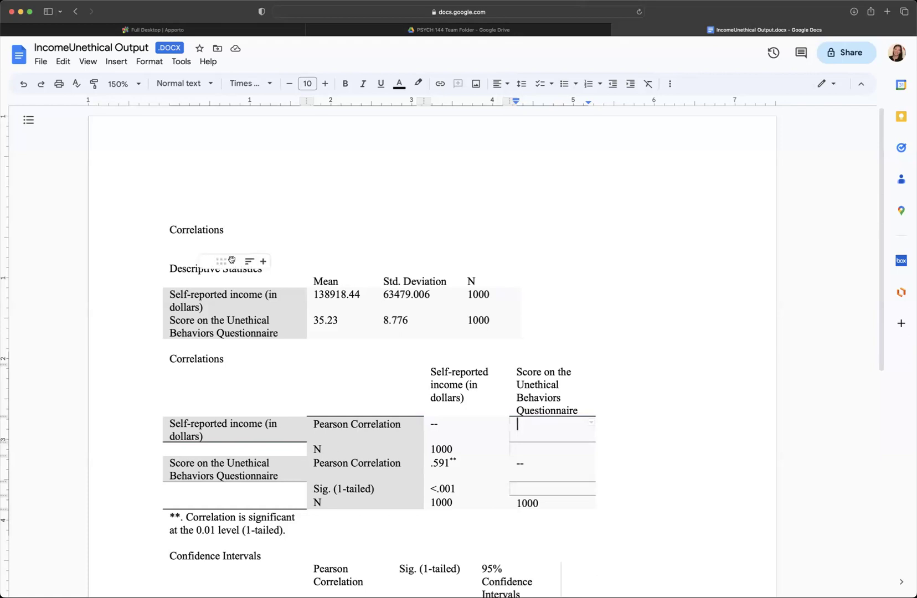
Step: Undo the clearing of the document's formatting and deselect the content
{"action": "key", "text": "super+z"}
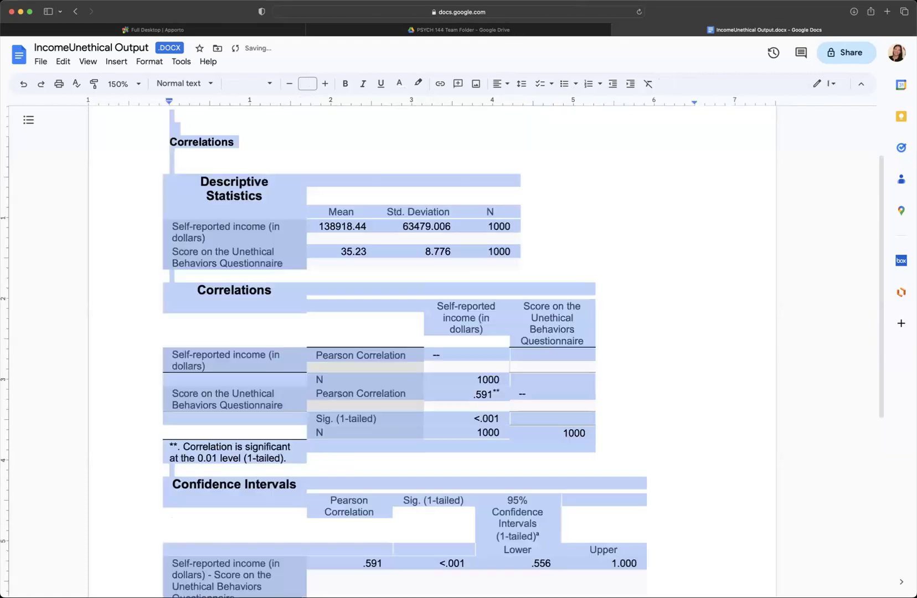
{"action": "left_click", "coordinate": [594, 177]}
{"action": "scroll", "coordinate": [595, 176], "scroll_direction": "up", "scroll_amount": 3}
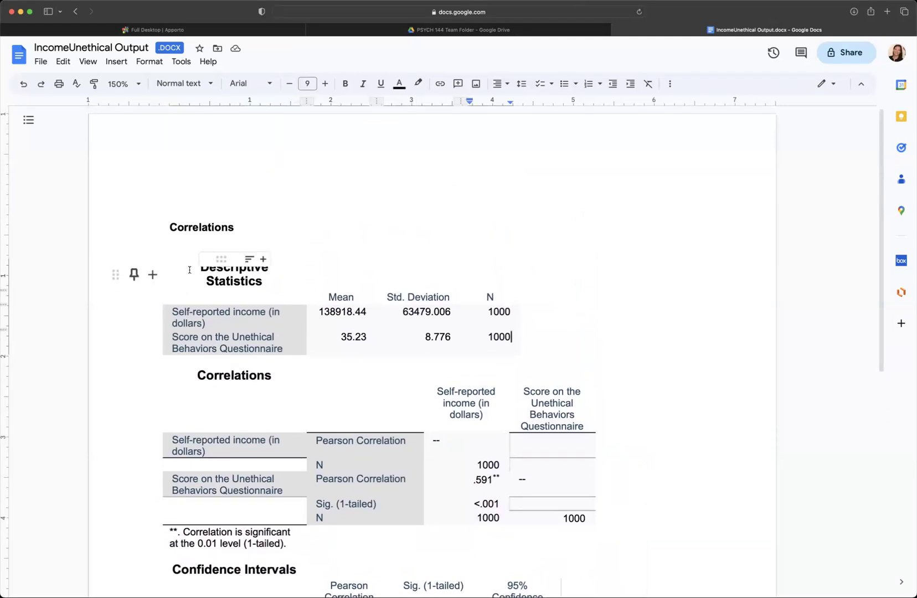
Step: Add the caption "*Table 1: means and sd for both variables" on its own line directly below the Descriptive Statistics table
{"action": "left_click", "coordinate": [341, 359]}
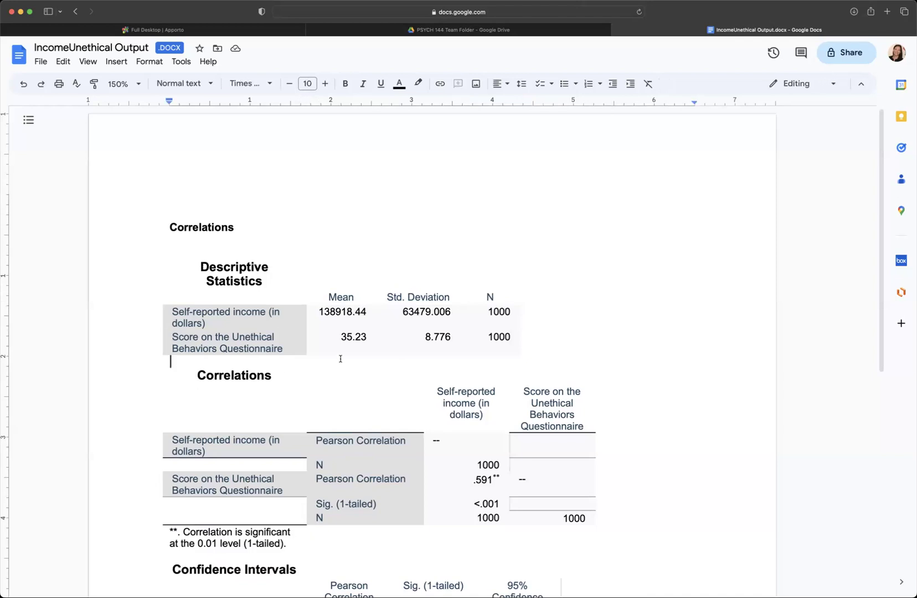
{"action": "key", "text": "Return"}
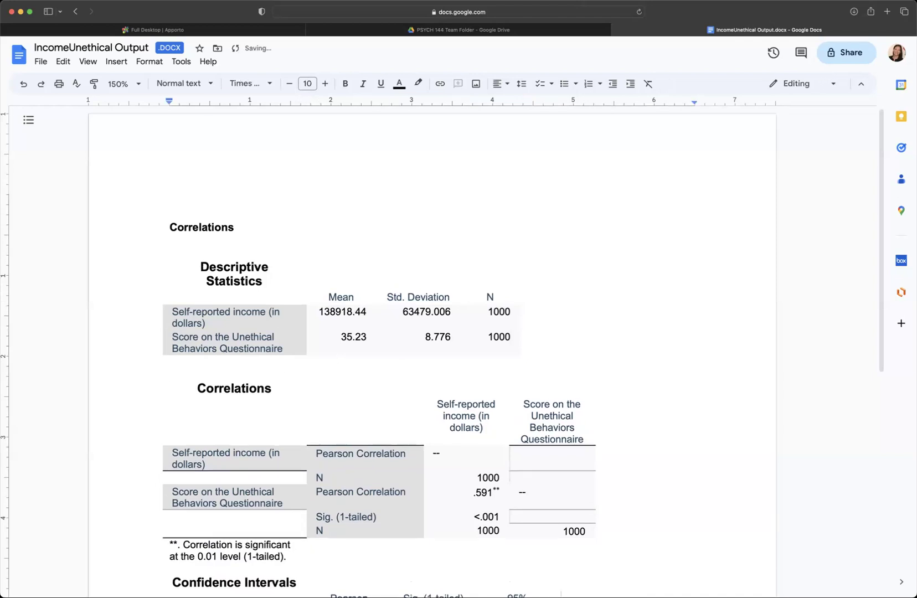
{"action": "type", "text": "*Table 1:"}
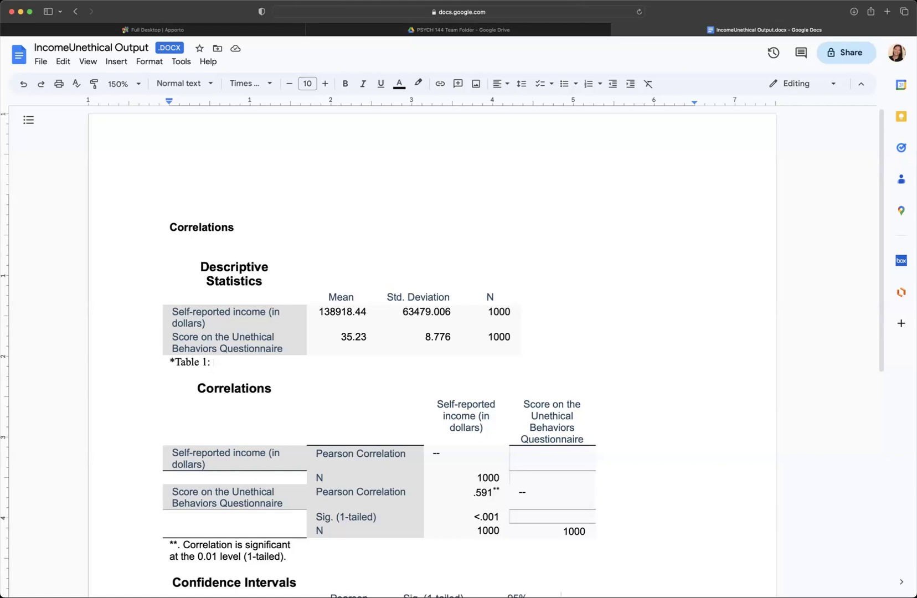
{"action": "type", "text": "means and std for our"}
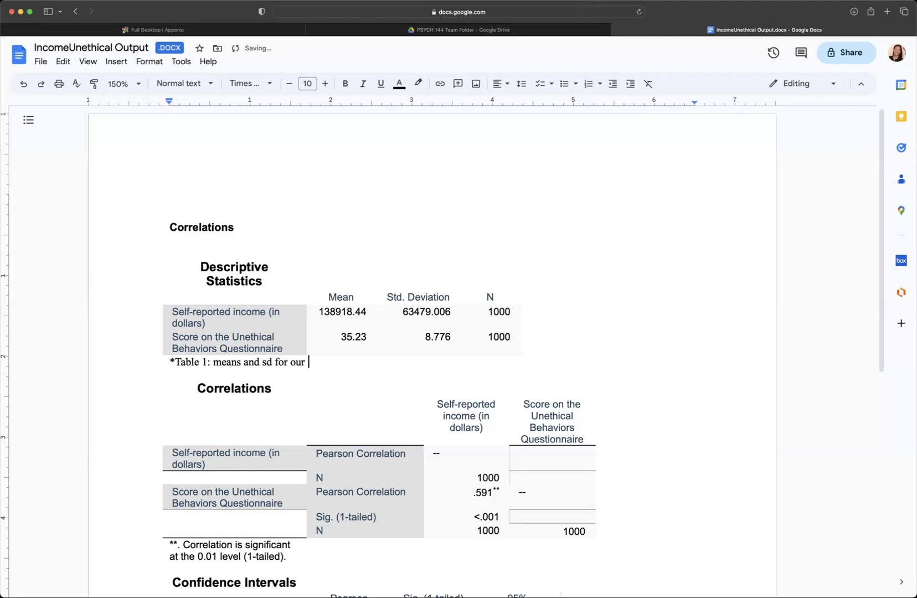
{"action": "key", "text": "BackSpace"}
{"action": "key", "text": "BackSpace"}
{"action": "key", "text": "BackSpace"}
{"action": "key", "text": "BackSpace"}
{"action": "type", "text": "both variables"}
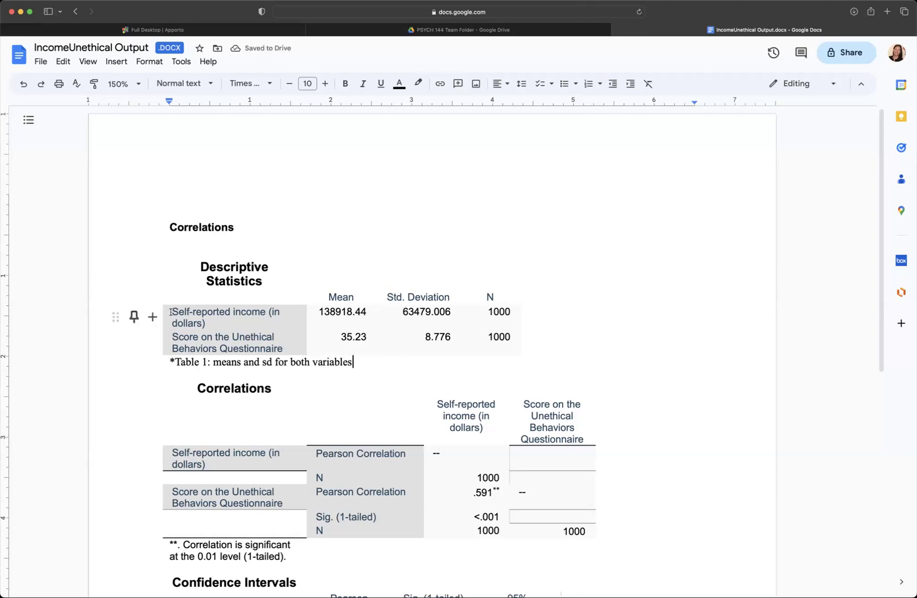
Step: Replace the self-reported income row label in the Descriptive Statistics table with "Income"
{"action": "left_click_drag", "start_coordinate": [170, 312], "coordinate": [209, 323]}
{"action": "left_click", "coordinate": [208, 323]}
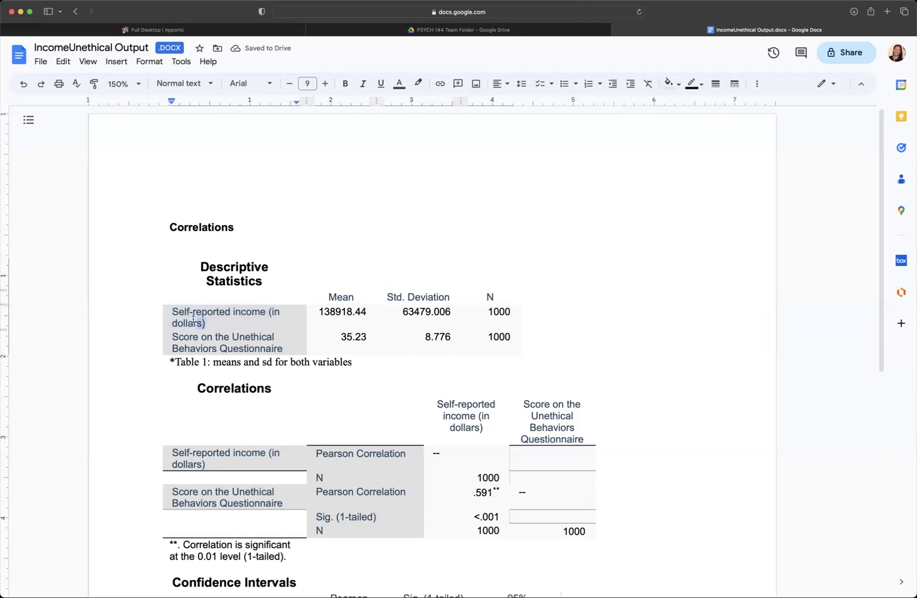
{"action": "triple_click", "coordinate": [193, 318]}
{"action": "type", "text": "Income"}
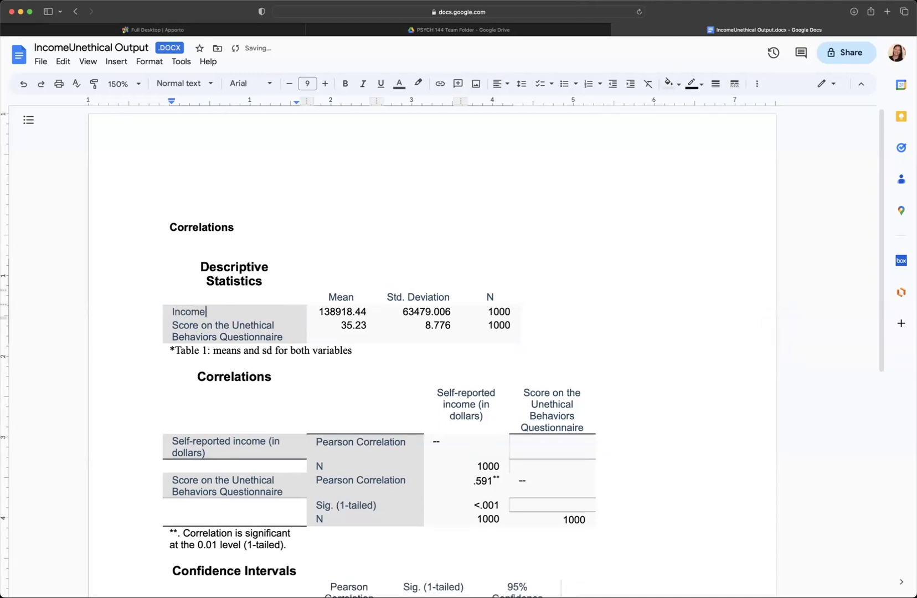
Step: Reword the second row label of the Descriptive Statistics table to "Unethical Behaviors Questionnaire Score"
{"action": "left_click_drag", "start_coordinate": [232, 327], "coordinate": [172, 327]}
{"action": "key", "text": "BackSpace"}
{"action": "left_click", "coordinate": [256, 339]}
{"action": "type", "text": "Sxore"}
{"action": "key", "text": "BackSpace"}
{"action": "key", "text": "BackSpace"}
{"action": "key", "text": "BackSpace"}
{"action": "key", "text": "BackSpace"}
{"action": "type", "text": "core"}
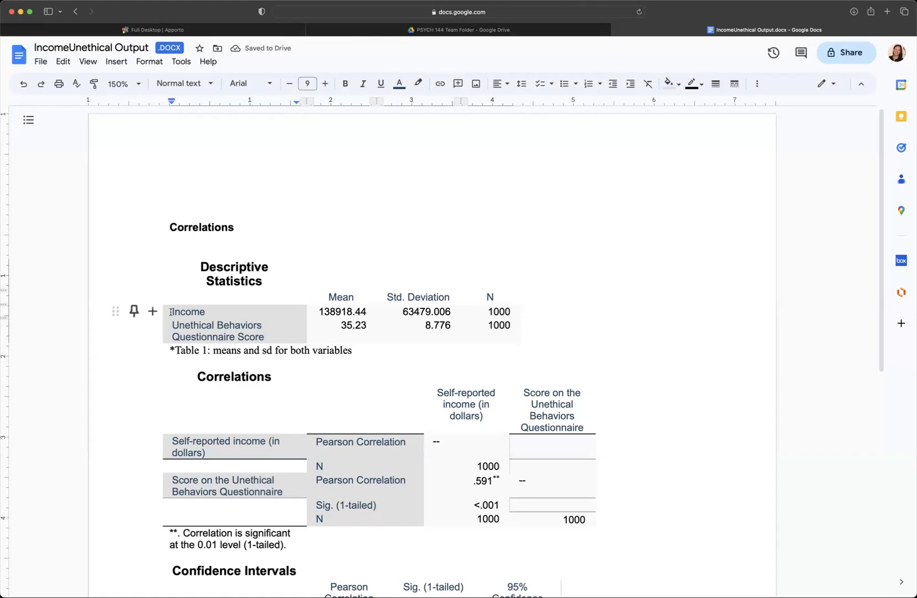
Step: Highlight the text of the entire Income row in the Descriptive Statistics table in bright yellow
{"action": "left_click_drag", "start_coordinate": [172, 311], "coordinate": [516, 312]}
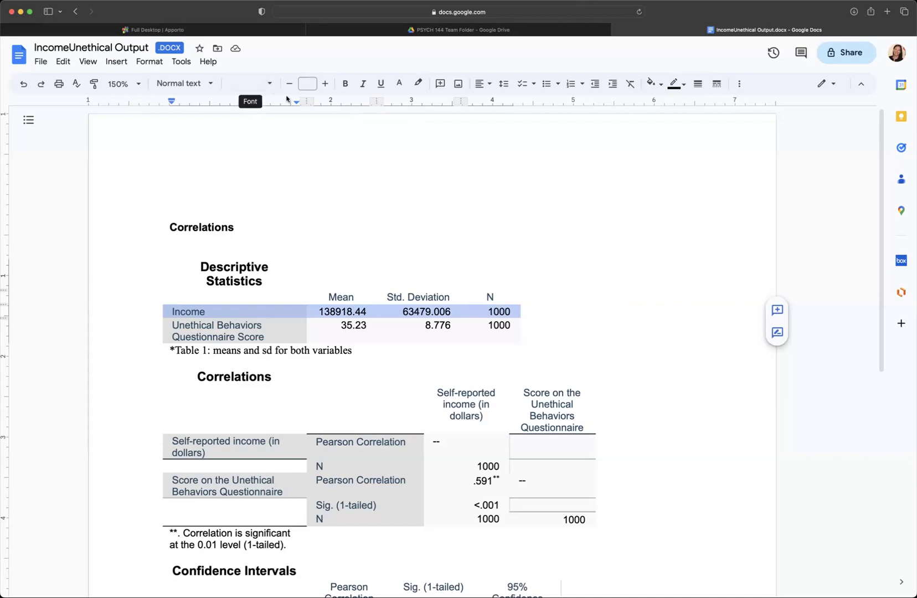
{"action": "left_click", "coordinate": [418, 83]}
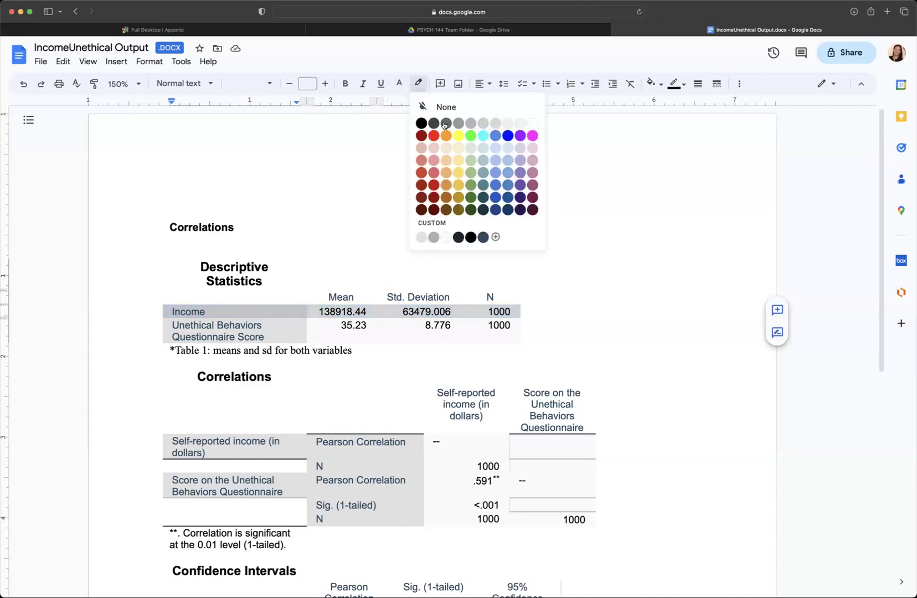
{"action": "left_click", "coordinate": [460, 148]}
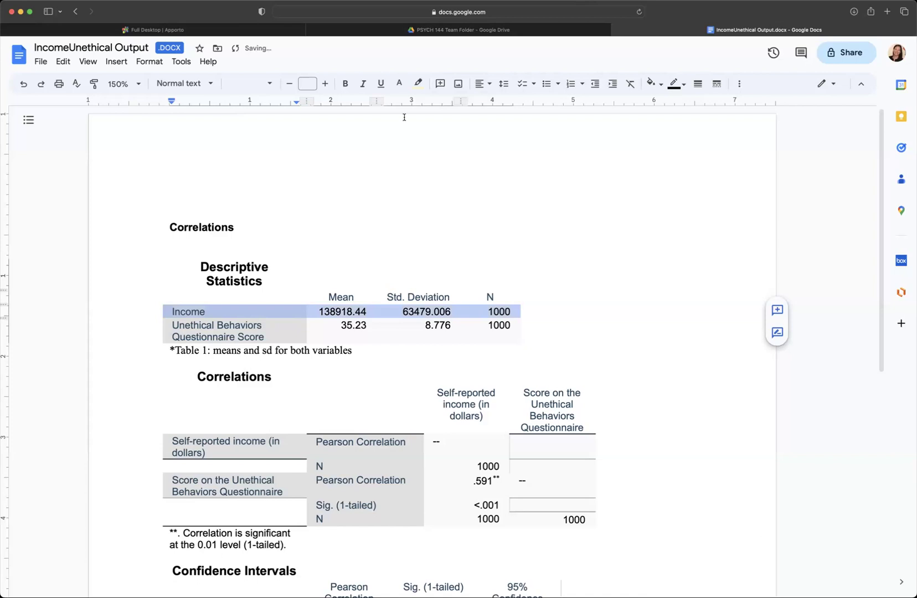
{"action": "left_click", "coordinate": [419, 83]}
{"action": "left_click", "coordinate": [459, 138]}
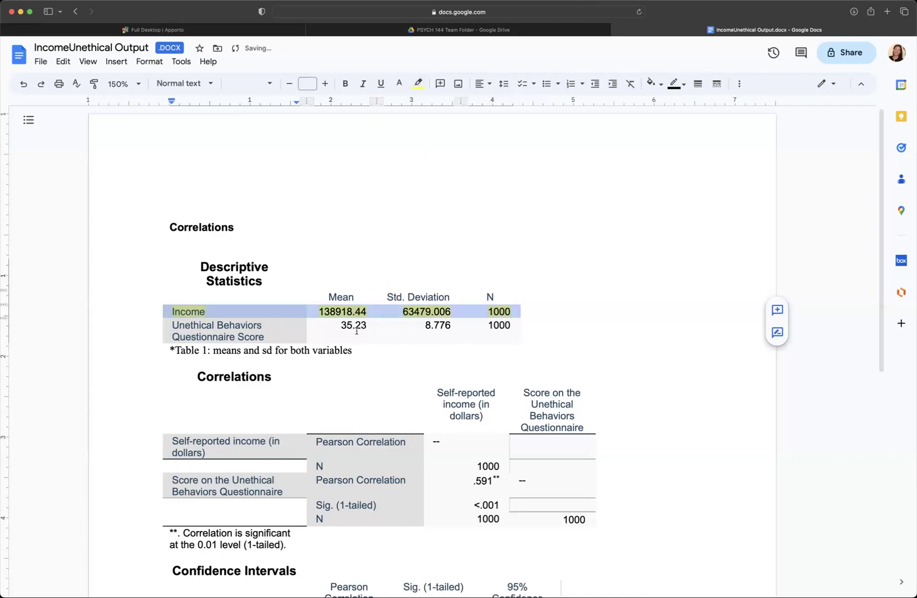
{"action": "left_click", "coordinate": [355, 312]}
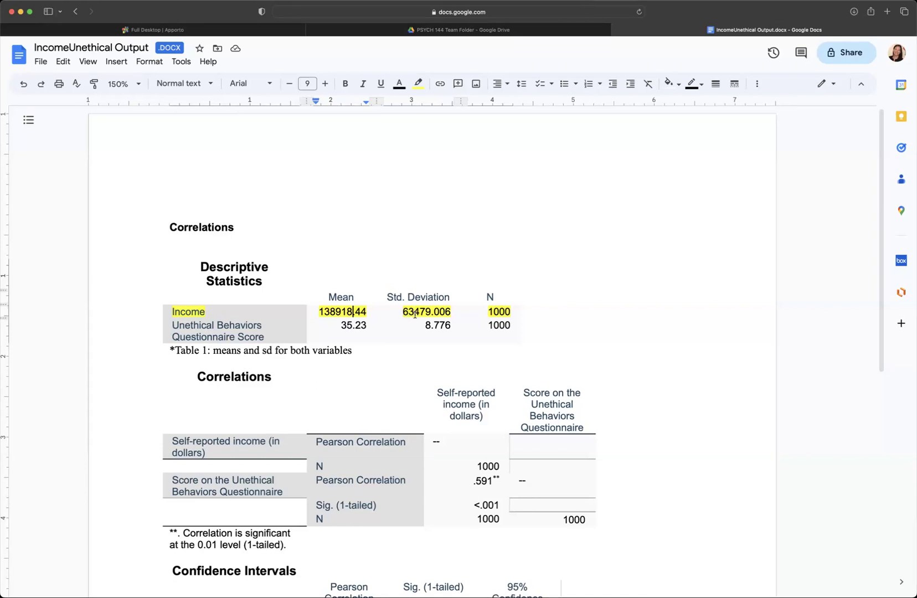
Step: Round the Income standard deviation in the Descriptive Statistics table to two decimals, 63479.01
{"action": "left_click", "coordinate": [450, 312]}
{"action": "key", "text": "BackSpace"}
{"action": "key", "text": "BackSpace"}
{"action": "type", "text": "1"}
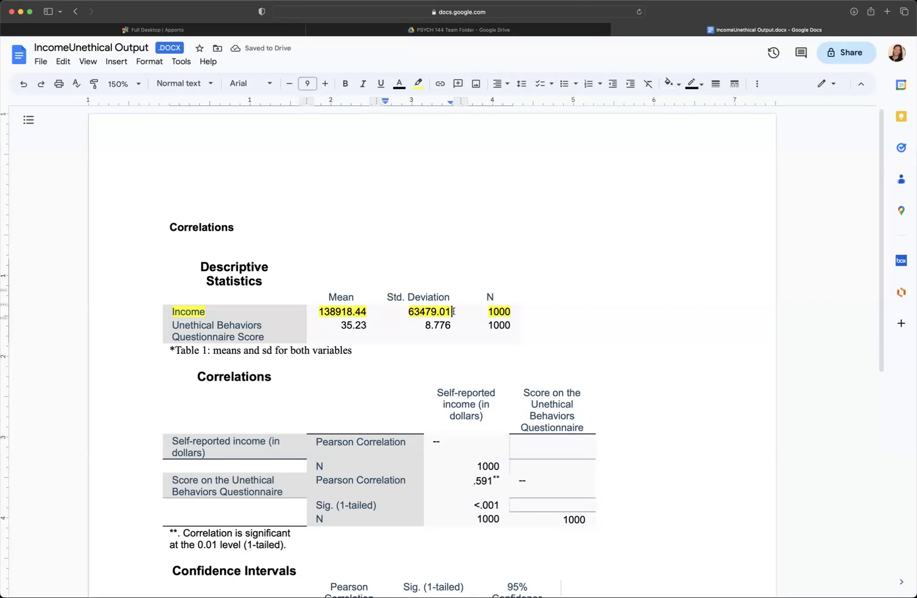
{"action": "left_click", "coordinate": [511, 312]}
Step: Highlight the text of the entire Unethical Behaviors Questionnaire Score row in bright green and deselect it
{"action": "left_click_drag", "start_coordinate": [174, 325], "coordinate": [266, 334]}
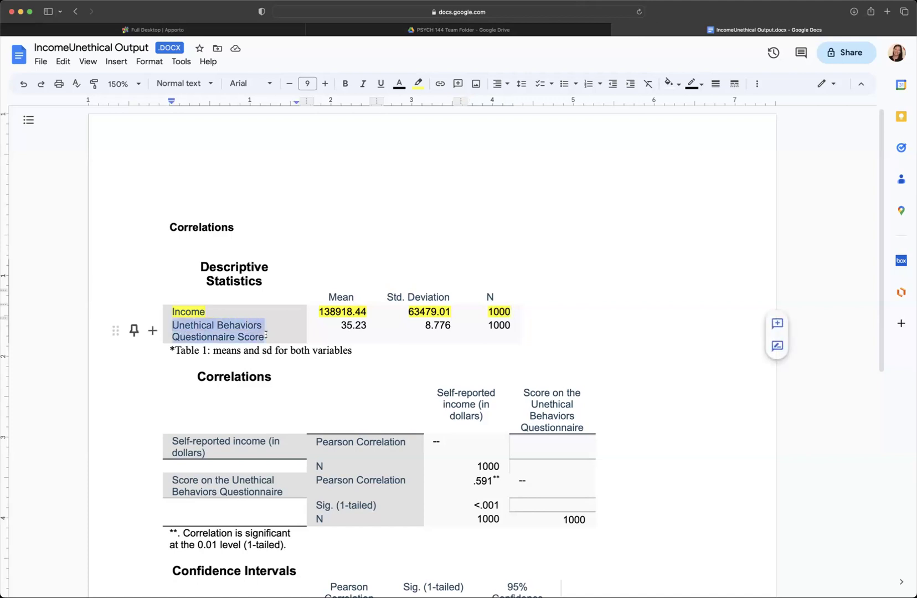
{"action": "left_click_drag", "start_coordinate": [268, 327], "coordinate": [481, 333]}
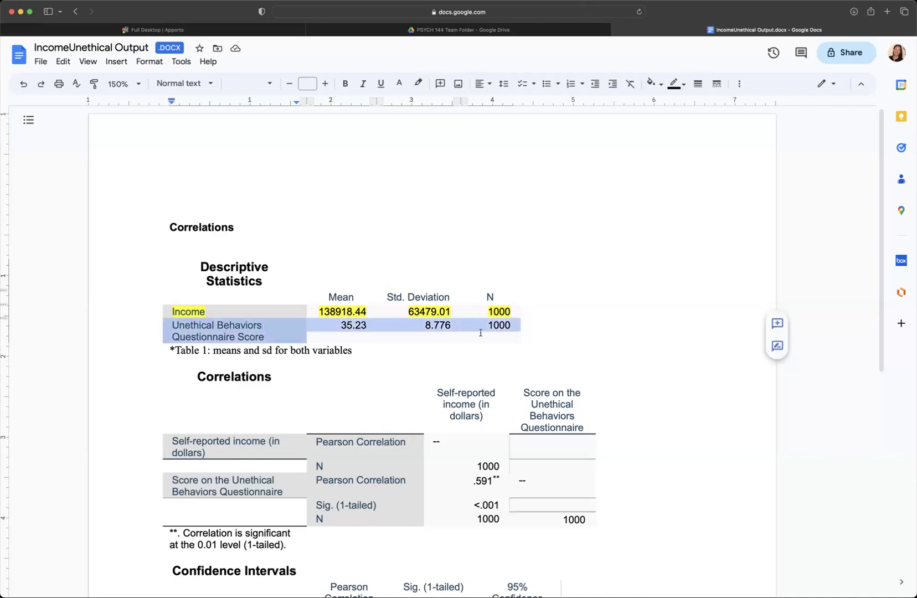
{"action": "left_click", "coordinate": [418, 83]}
{"action": "left_click", "coordinate": [467, 134]}
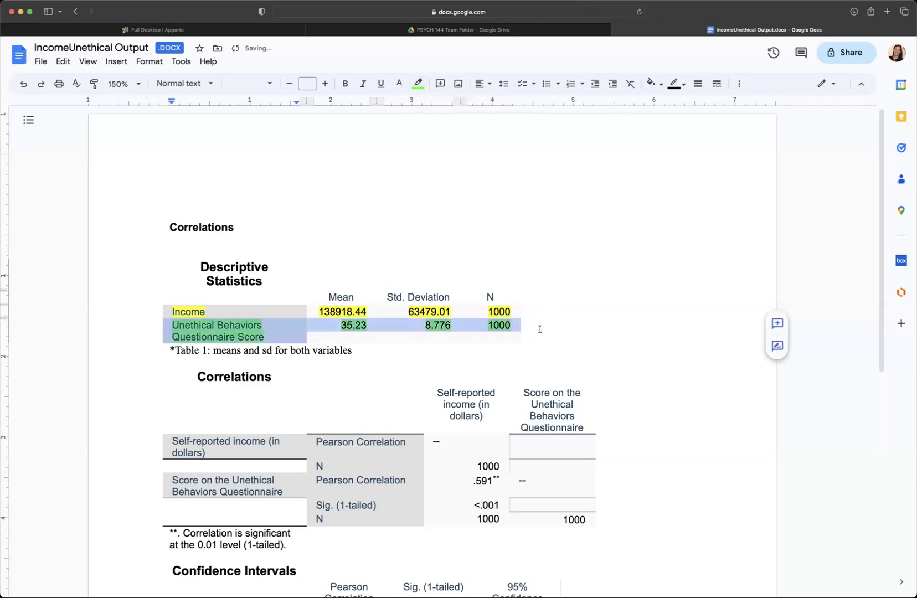
{"action": "left_click", "coordinate": [540, 329]}
Step: Below the Table 1 caption, leave a blank line and add the line "Income (M=138918.44, SD=63479.01)"
{"action": "left_click", "coordinate": [367, 350]}
{"action": "key", "text": "Return"}
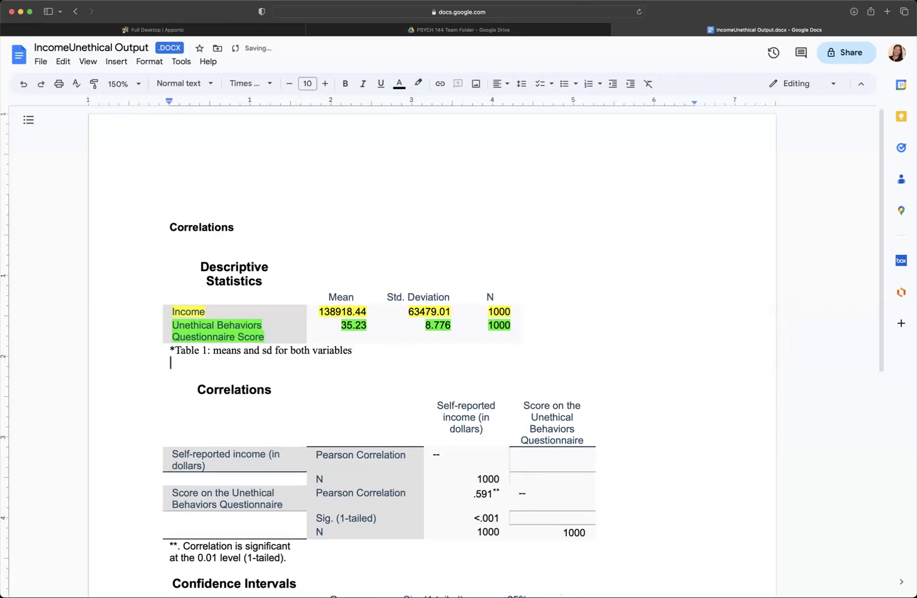
{"action": "key", "text": "Return"}
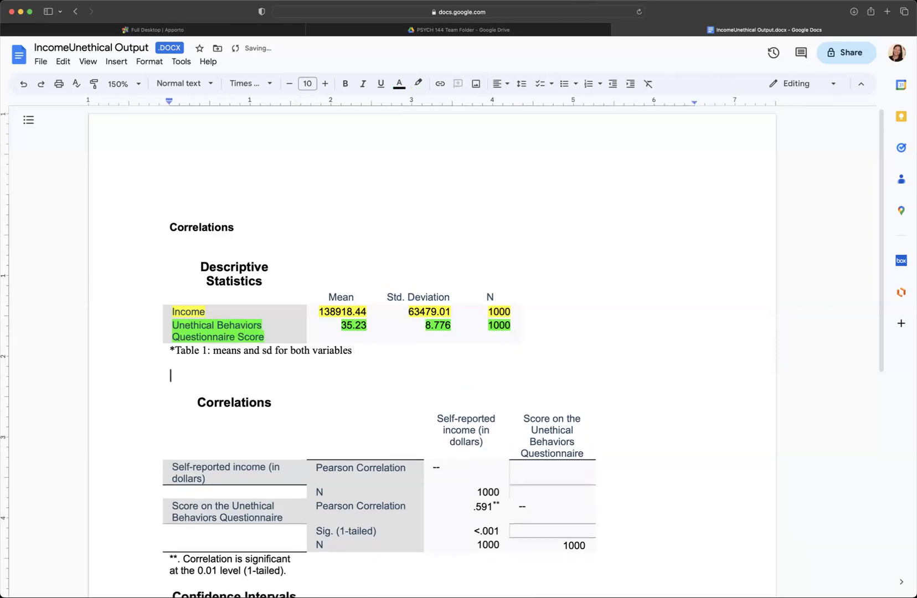
{"action": "type", "text": "Income (M=138918.44"}
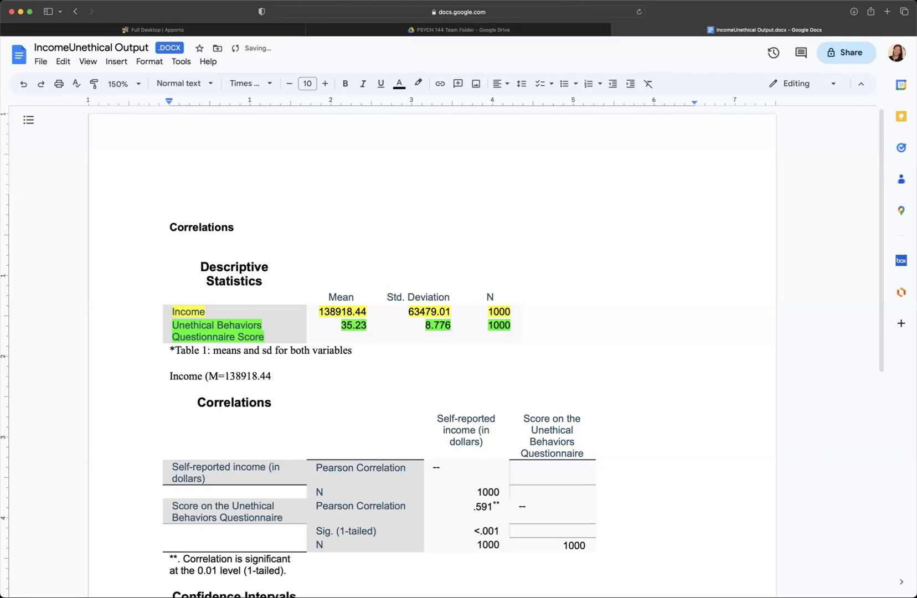
{"action": "type", "text": ", SD=63479.01)"}
{"action": "key", "text": "Return"}
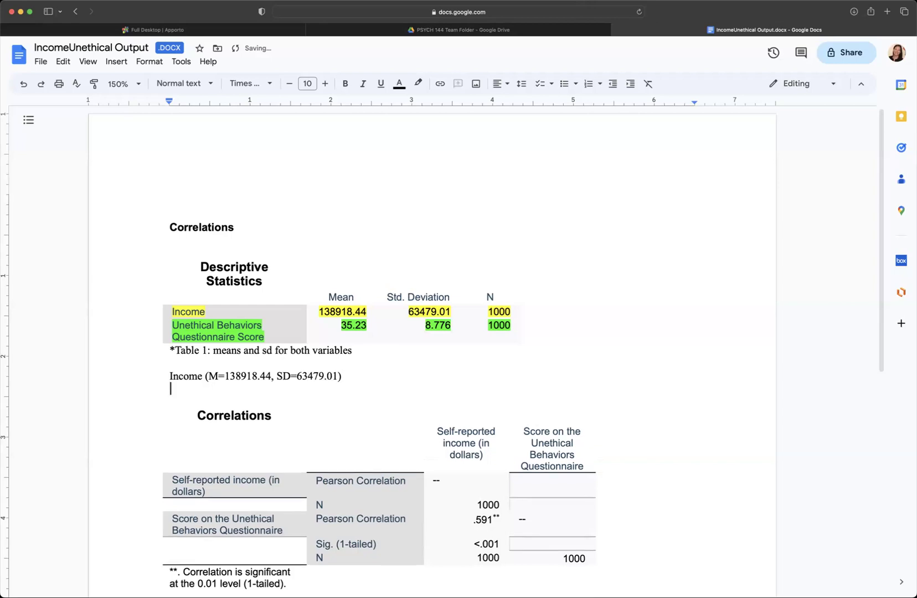
Step: Add the line "Unethical Behaviors Questionnaire Score (M=35.23, SD=8.78)" beneath the Income statistics line
{"action": "type", "text": "Unethical Behaviors Quesy"}
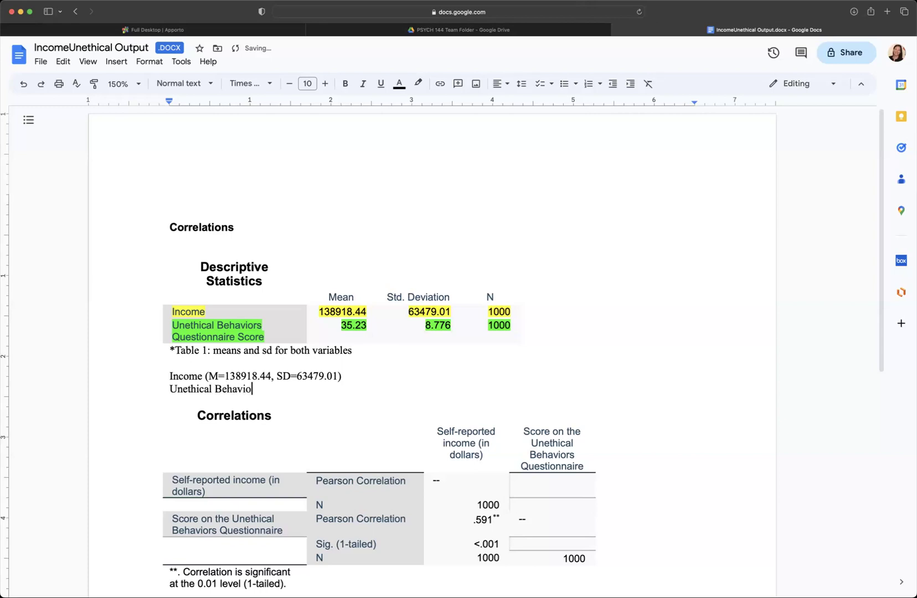
{"action": "key", "text": "BackSpace"}
{"action": "type", "text": "tionnaire S"}
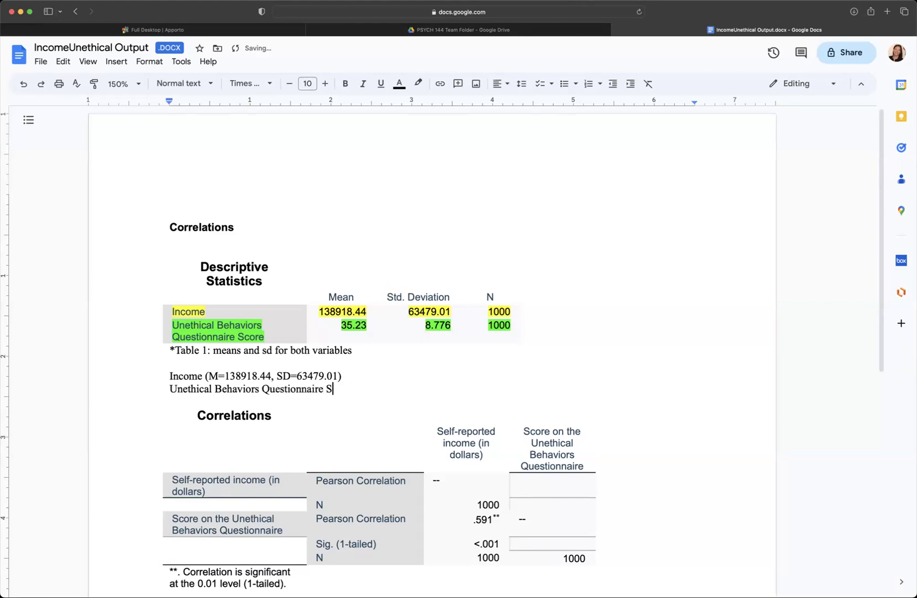
{"action": "type", "text": "core (M=35.23, SD"}
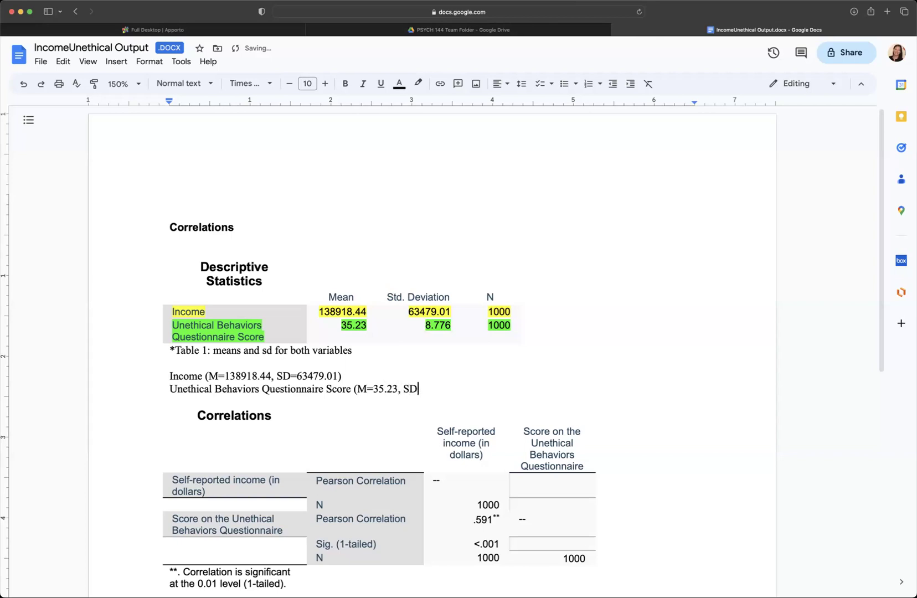
{"action": "type", "text": "=8.78)"}
Step: Round the questionnaire score's standard deviation in the Descriptive Statistics table to 8.78 and return to the end of the written statistics
{"action": "left_click", "coordinate": [446, 327]}
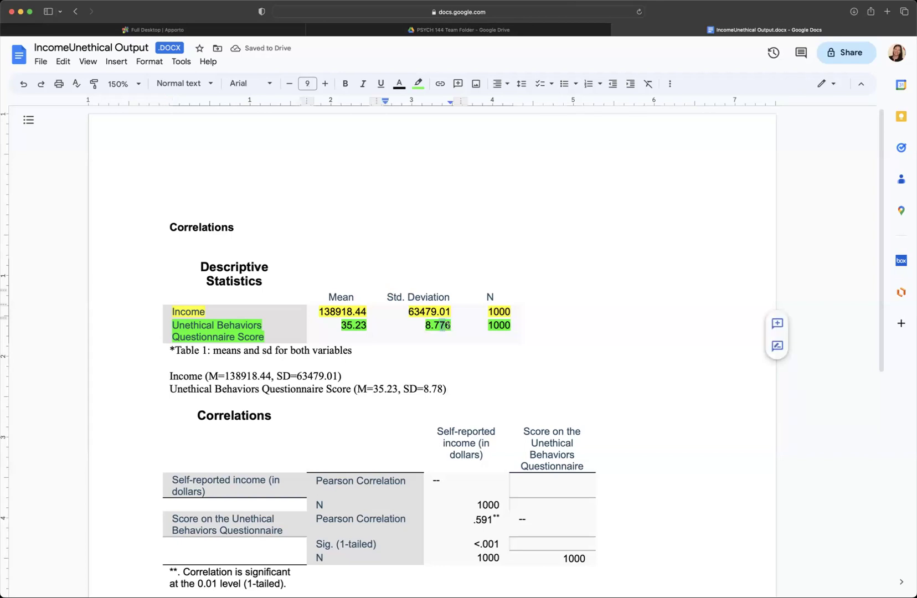
{"action": "left_click_drag", "start_coordinate": [449, 325], "coordinate": [443, 326]}
{"action": "type", "text": "8"}
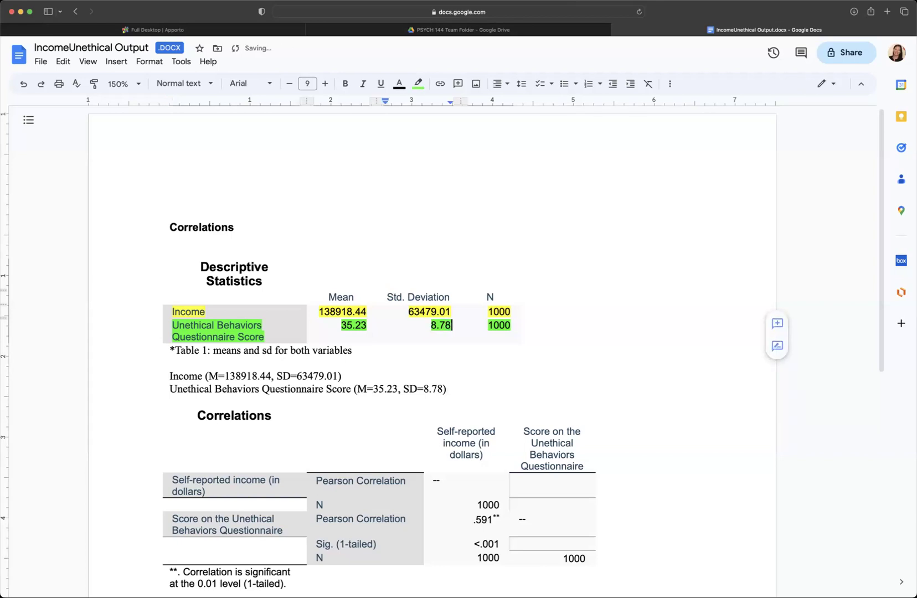
{"action": "left_click", "coordinate": [447, 392]}
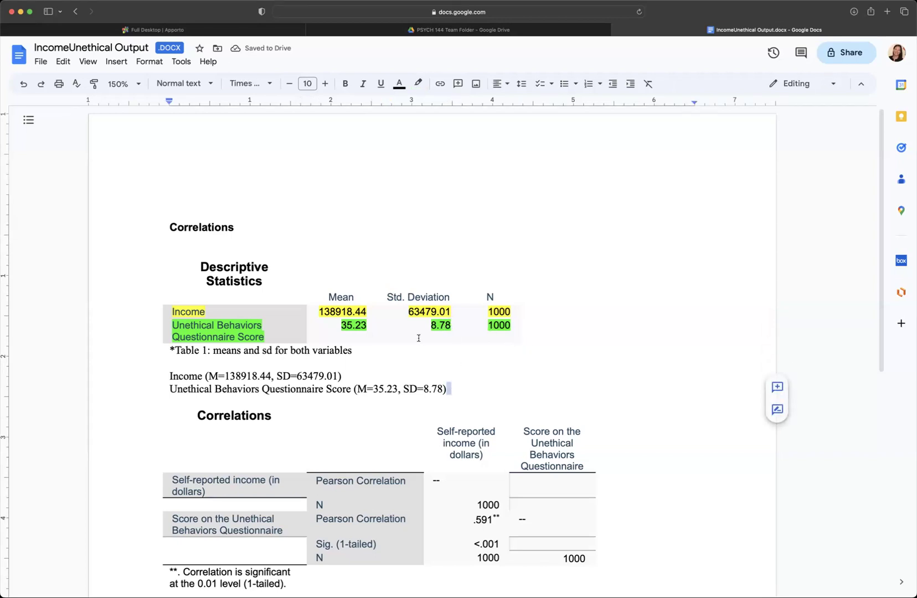
{"action": "left_click", "coordinate": [449, 390]}
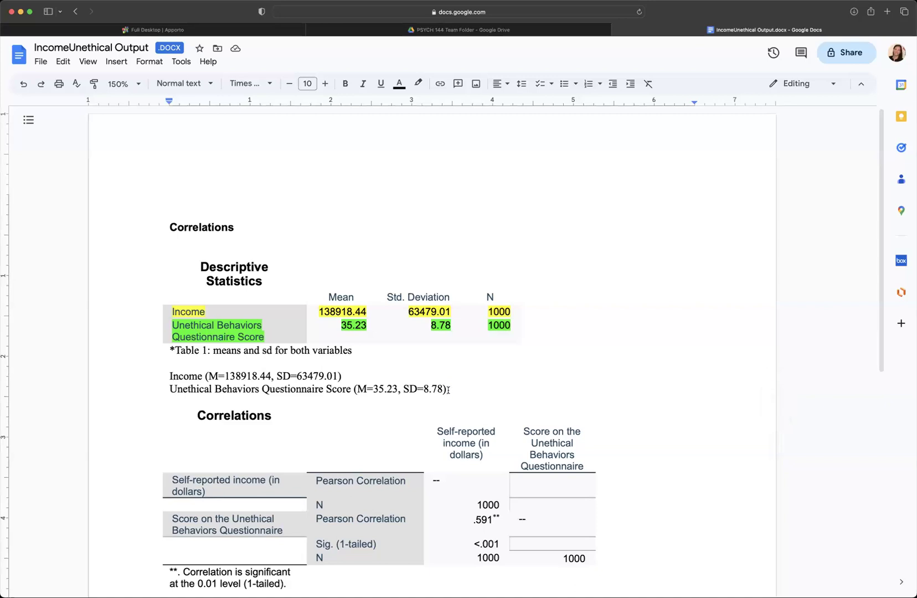
Step: Italicize the M and SD symbols in both written statistics lines below the Table 1 caption
{"action": "double_click", "coordinate": [214, 376]}
{"action": "key", "text": "super+i"}
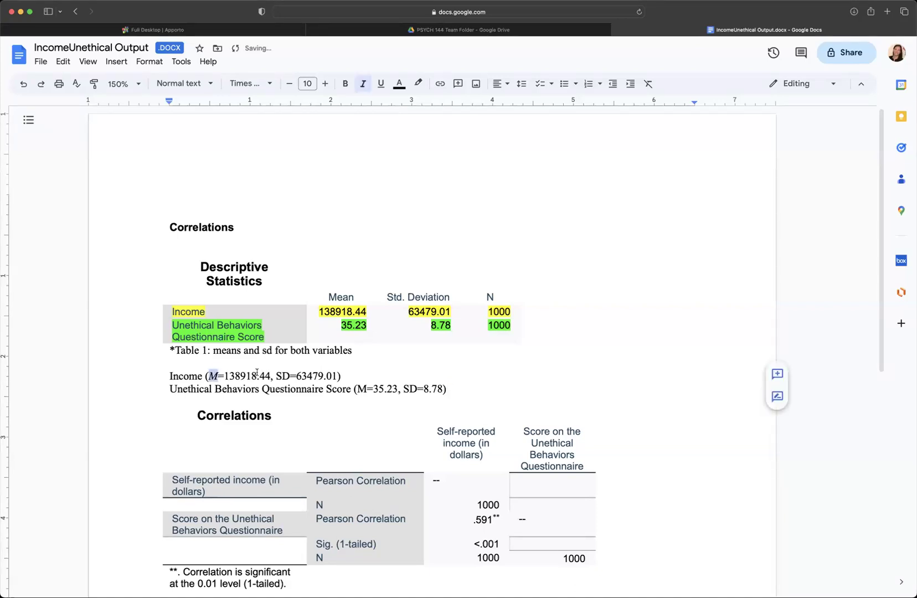
{"action": "double_click", "coordinate": [283, 376]}
{"action": "key", "text": "super+i"}
{"action": "double_click", "coordinate": [362, 389]}
{"action": "key", "text": "super+i"}
{"action": "double_click", "coordinate": [406, 388]}
{"action": "key", "text": "super+i"}
{"action": "left_click", "coordinate": [460, 389]}
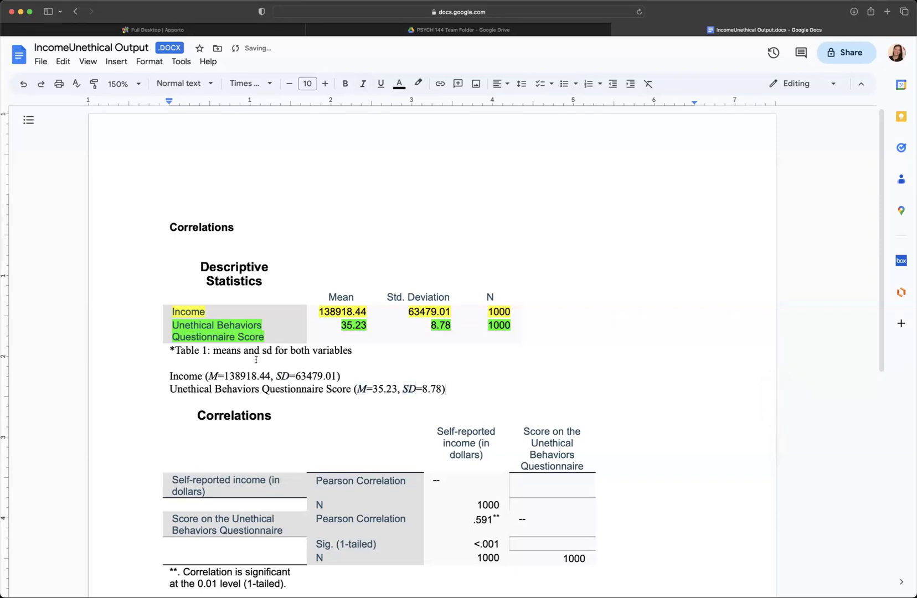
Step: Examine the Correlations table's diagonal and the Pearson Correlation cell where the questionnaire score row meets the self-reported income column
{"action": "scroll", "coordinate": [308, 288], "scroll_direction": "down", "scroll_amount": 3}
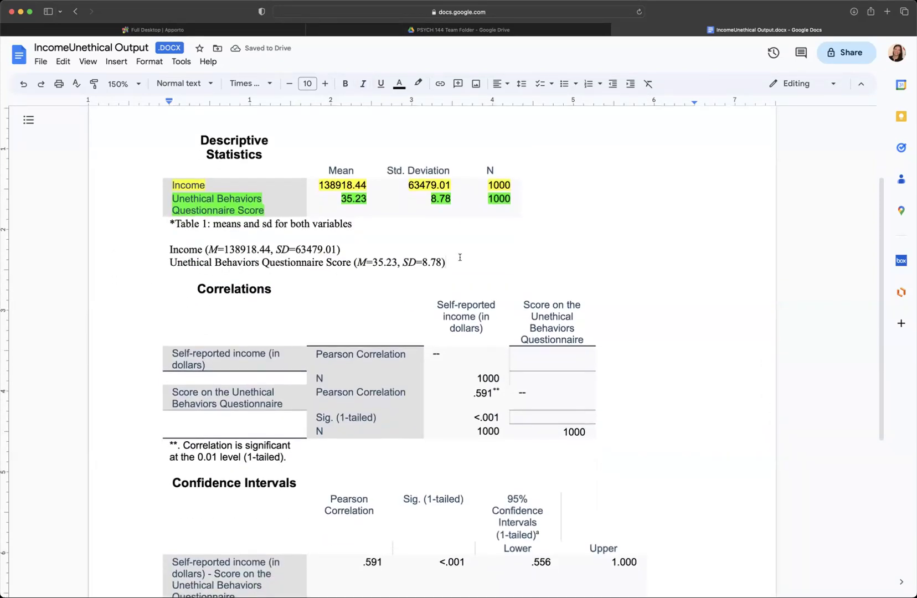
{"action": "scroll", "coordinate": [234, 269], "scroll_direction": "down", "scroll_amount": 3}
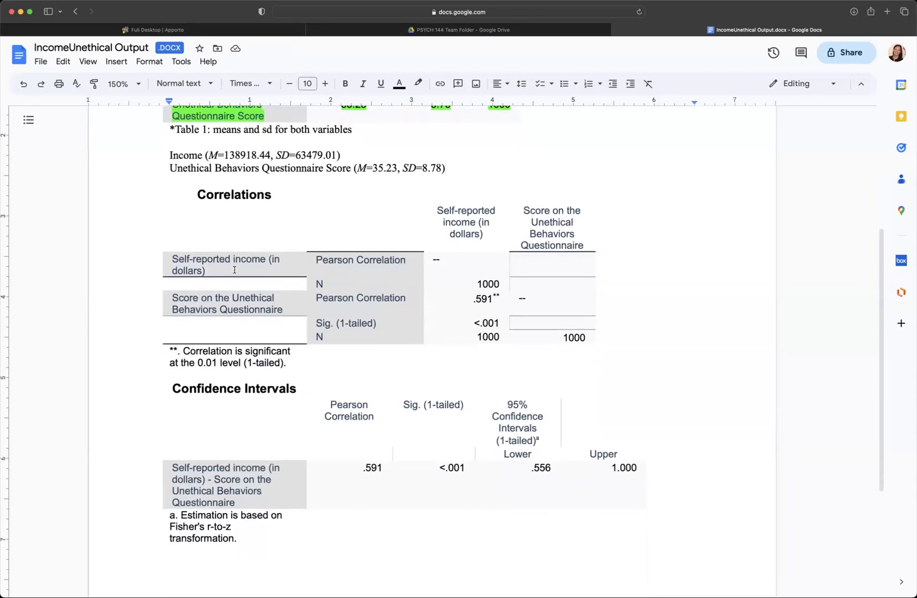
{"action": "scroll", "coordinate": [235, 270], "scroll_direction": "down", "scroll_amount": 1}
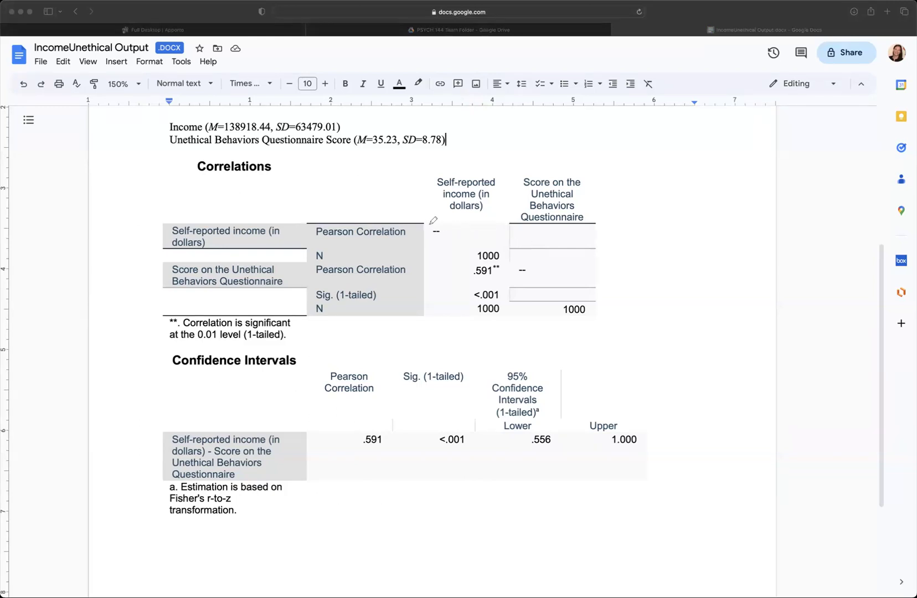
{"action": "left_click_drag", "start_coordinate": [430, 225], "coordinate": [600, 315]}
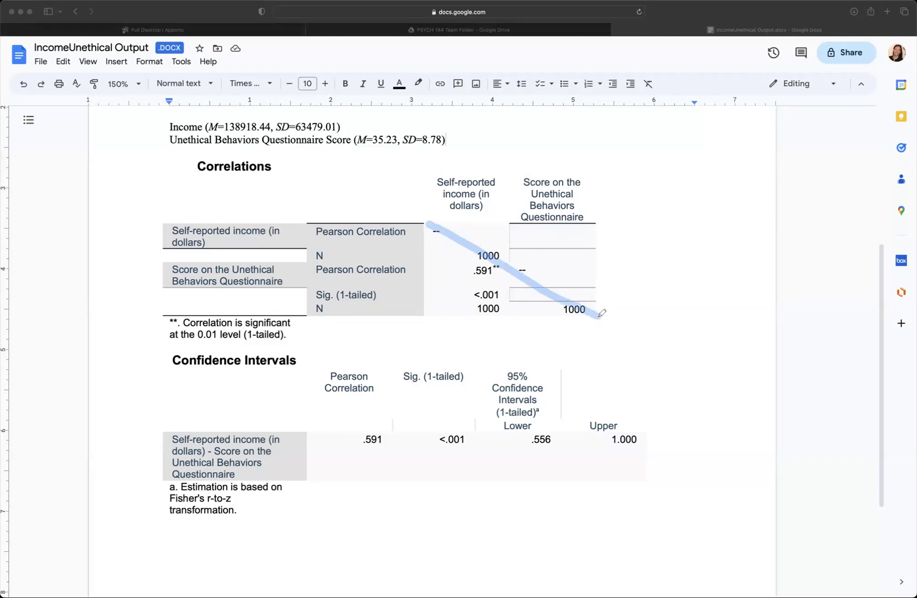
{"action": "mouse_move", "coordinate": [495, 272]}
{"action": "left_mouse_down"}
{"action": "mouse_move", "coordinate": [543, 248]}
{"action": "mouse_move", "coordinate": [541, 262]}
{"action": "left_mouse_up"}
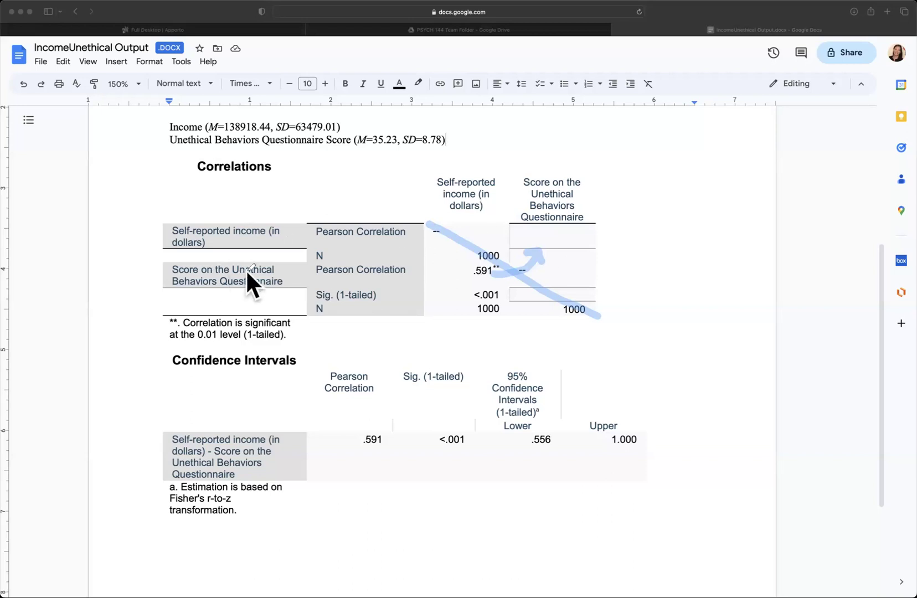
{"action": "mouse_move", "coordinate": [410, 261]}
{"action": "left_mouse_down"}
{"action": "mouse_move", "coordinate": [339, 256]}
{"action": "mouse_move", "coordinate": [313, 279]}
{"action": "mouse_move", "coordinate": [415, 277]}
{"action": "mouse_move", "coordinate": [418, 261]}
{"action": "left_mouse_up"}
{"action": "mouse_move", "coordinate": [313, 270]}
{"action": "left_mouse_down"}
{"action": "mouse_move", "coordinate": [276, 271]}
{"action": "mouse_move", "coordinate": [303, 281]}
{"action": "left_mouse_up"}
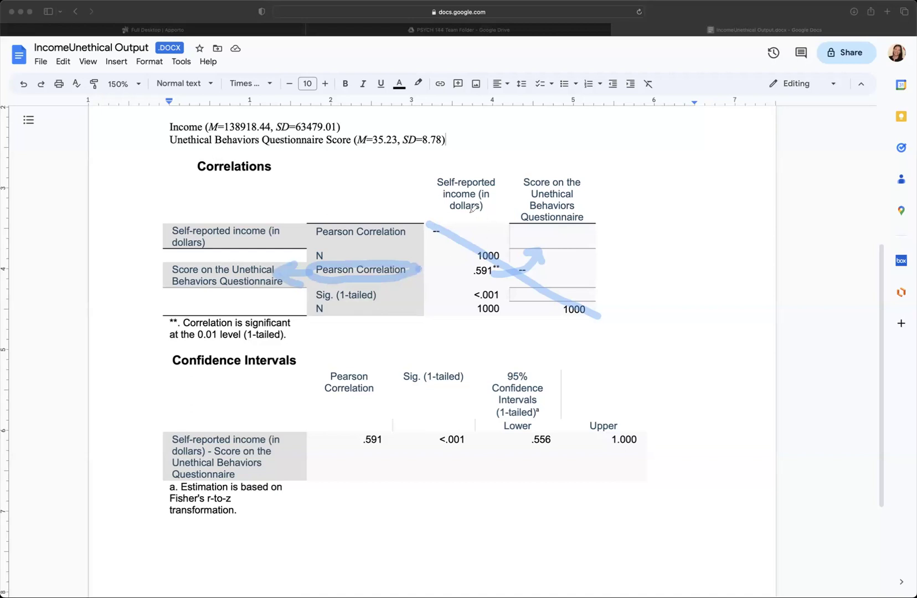
{"action": "left_click_drag", "start_coordinate": [471, 215], "coordinate": [476, 259]}
{"action": "mouse_move", "coordinate": [419, 270]}
{"action": "left_mouse_down"}
{"action": "mouse_move", "coordinate": [470, 271]}
{"action": "mouse_move", "coordinate": [460, 280]}
{"action": "left_mouse_up"}
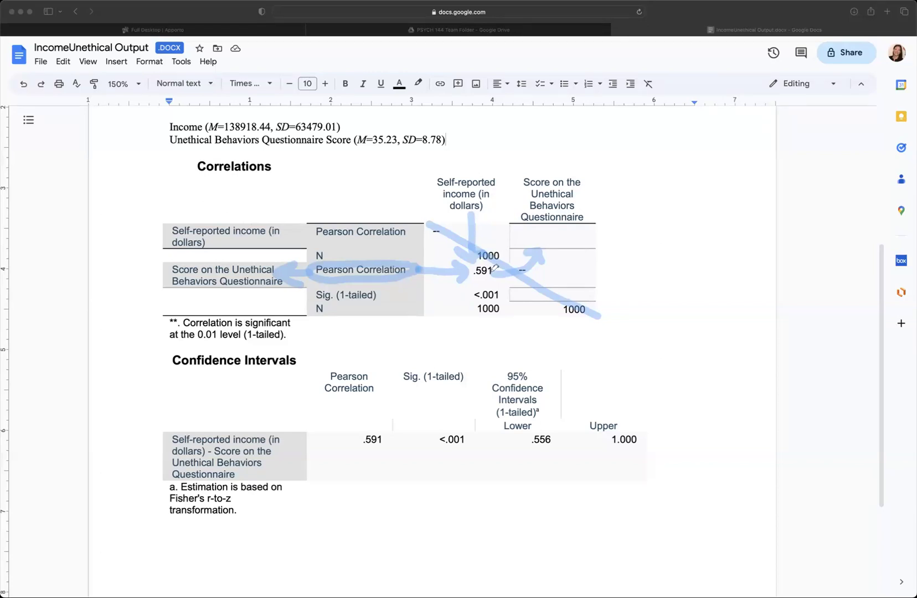
{"action": "mouse_move", "coordinate": [497, 256]}
{"action": "left_mouse_down"}
{"action": "mouse_move", "coordinate": [479, 287]}
{"action": "mouse_move", "coordinate": [482, 252]}
{"action": "left_mouse_up"}
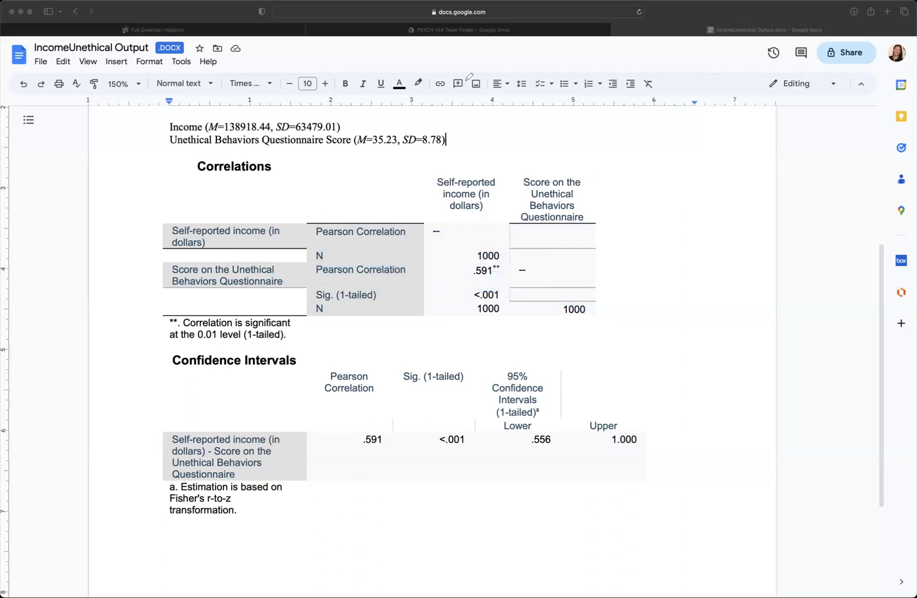
Step: Highlight the Pearson Correlation label and its .591 coefficient in the questionnaire score row of the Correlations table in cyan
{"action": "left_click", "coordinate": [494, 269]}
{"action": "left_click", "coordinate": [491, 271]}
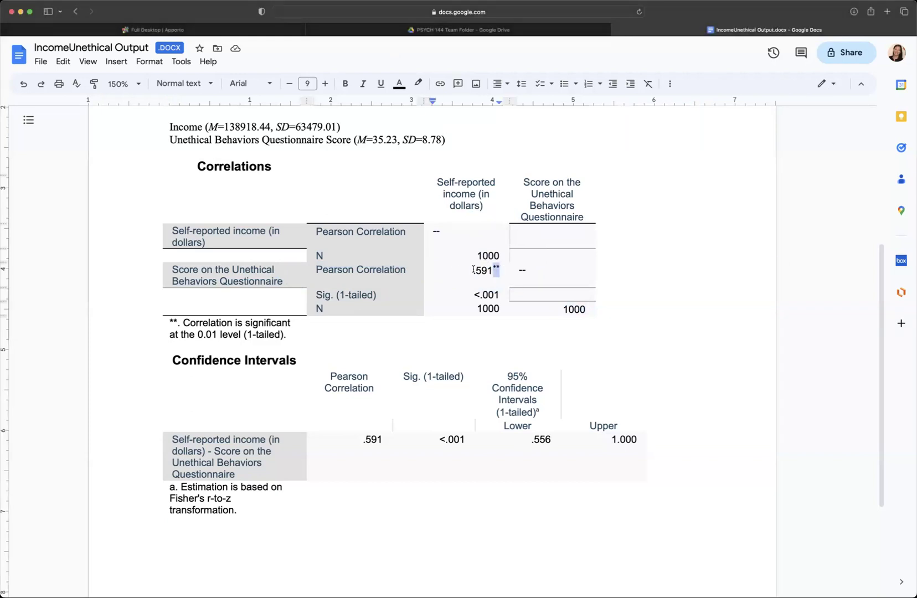
{"action": "left_click_drag", "start_coordinate": [493, 270], "coordinate": [348, 270]}
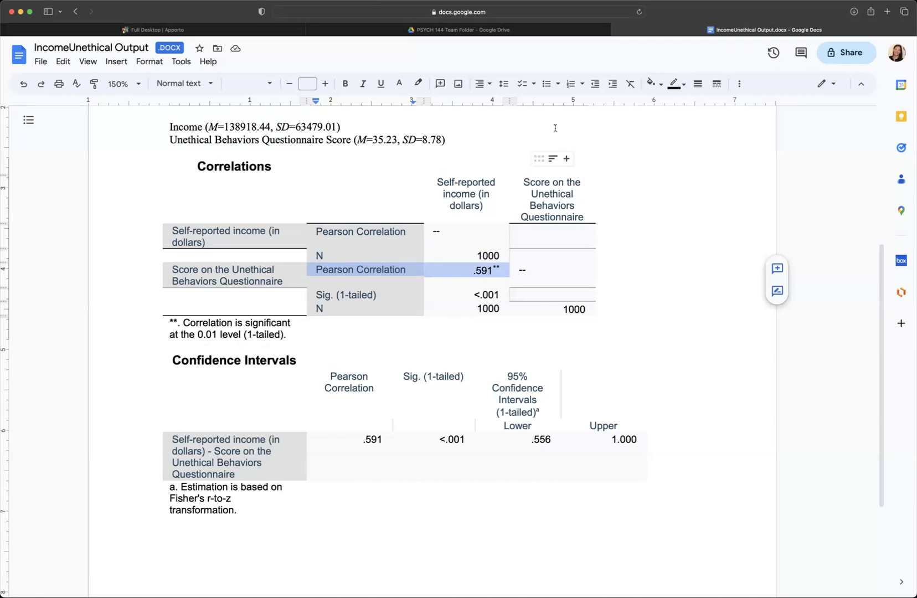
{"action": "left_click", "coordinate": [419, 84]}
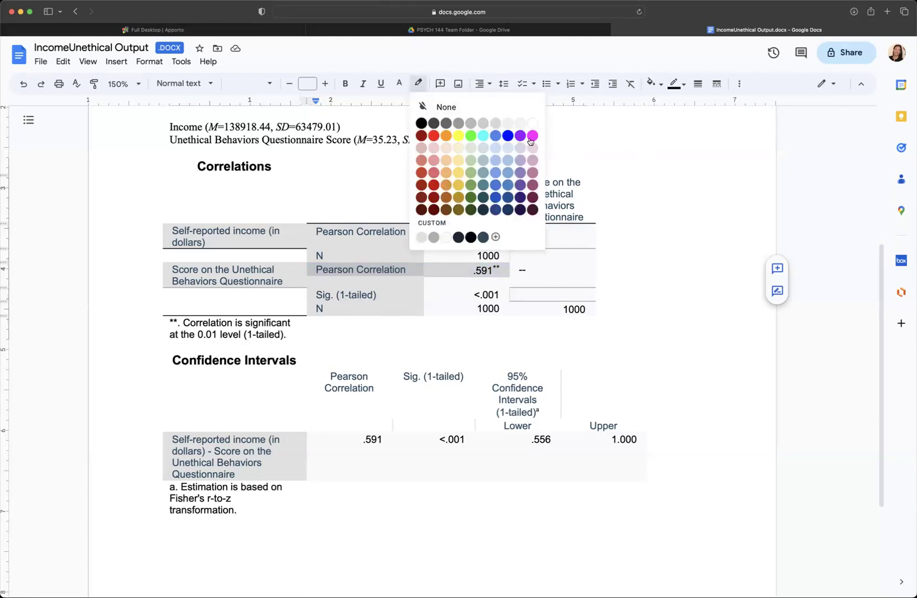
{"action": "left_click", "coordinate": [484, 137]}
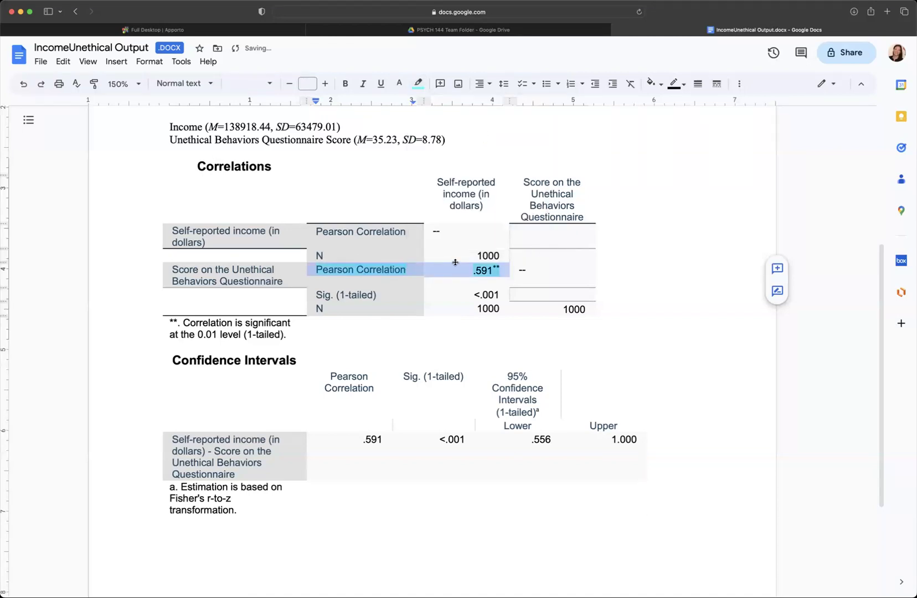
Step: Add the line "Income and UBQ r = .59" beneath the Correlations table's significance note, separated by a blank line
{"action": "left_click_drag", "start_coordinate": [134, 327], "coordinate": [265, 350]}
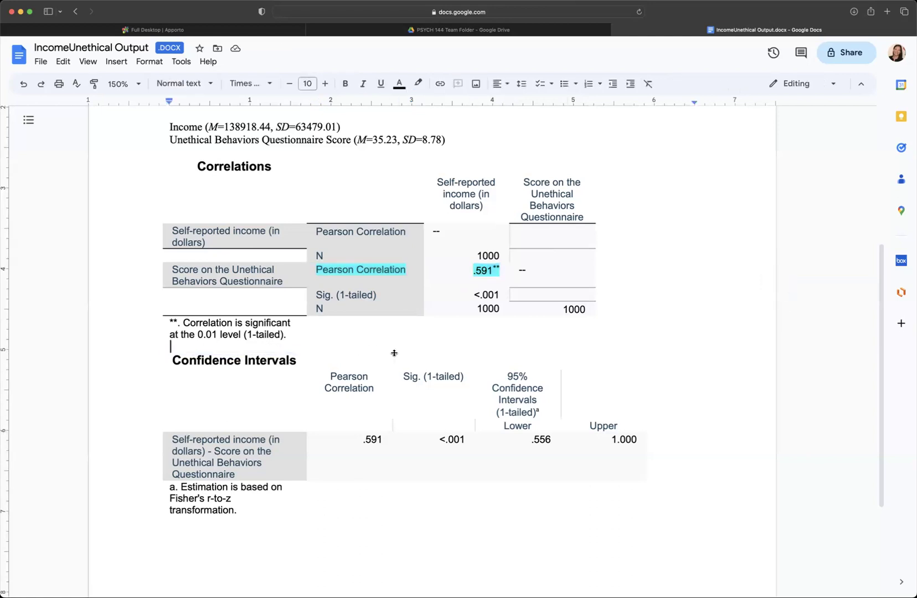
{"action": "key", "text": "Return"}
{"action": "key", "text": "Return"}
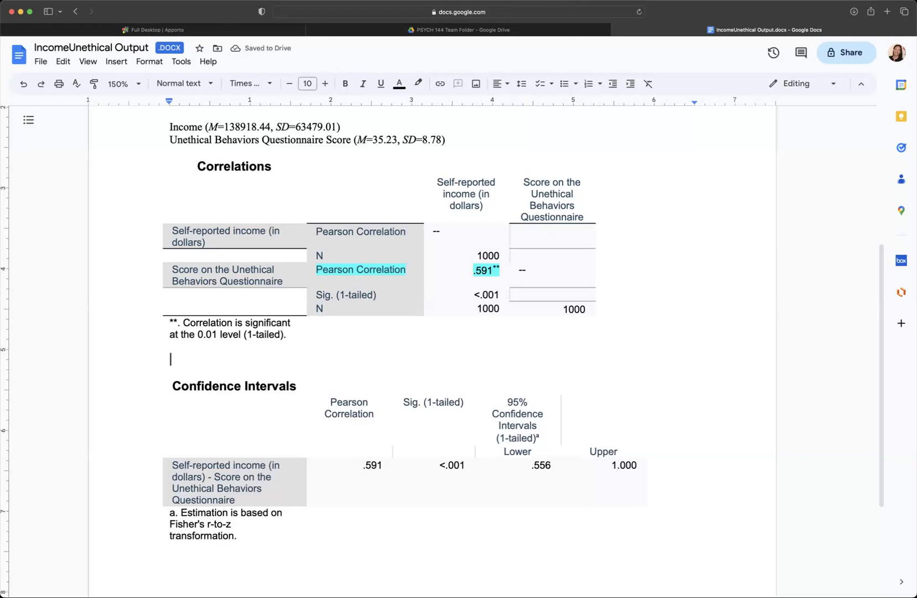
{"action": "type", "text": "Income and"}
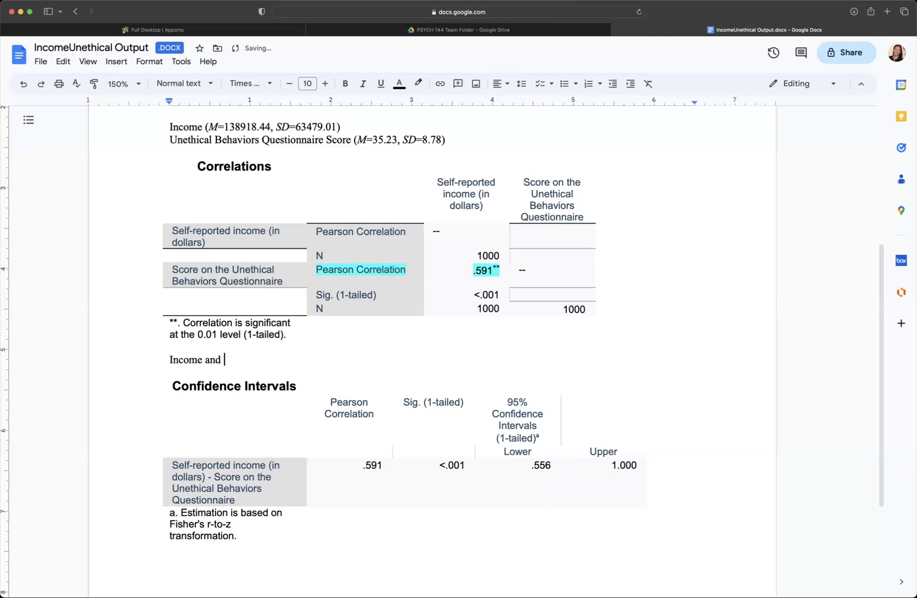
{"action": "type", "text": "UBQ r = .59"}
{"action": "left_click", "coordinate": [495, 271]}
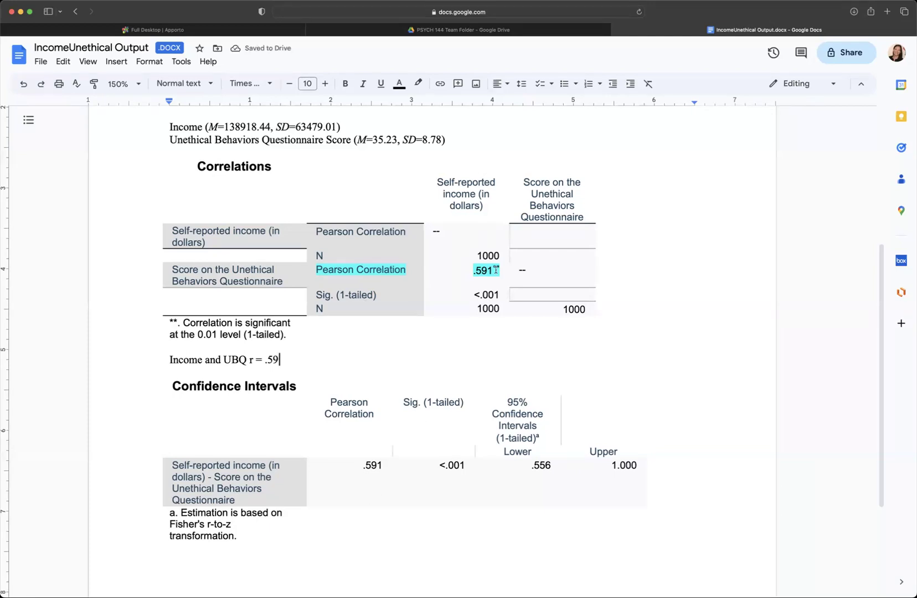
{"action": "key", "text": "BackSpace"}
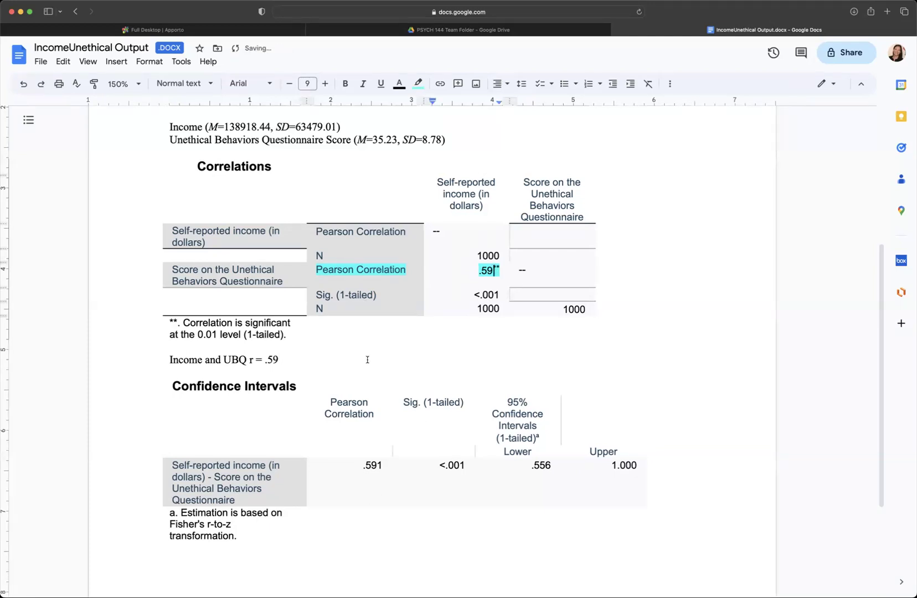
{"action": "left_click", "coordinate": [297, 361]}
{"action": "left_click", "coordinate": [491, 266]}
{"action": "type", "text": "1"}
{"action": "left_click", "coordinate": [298, 359]}
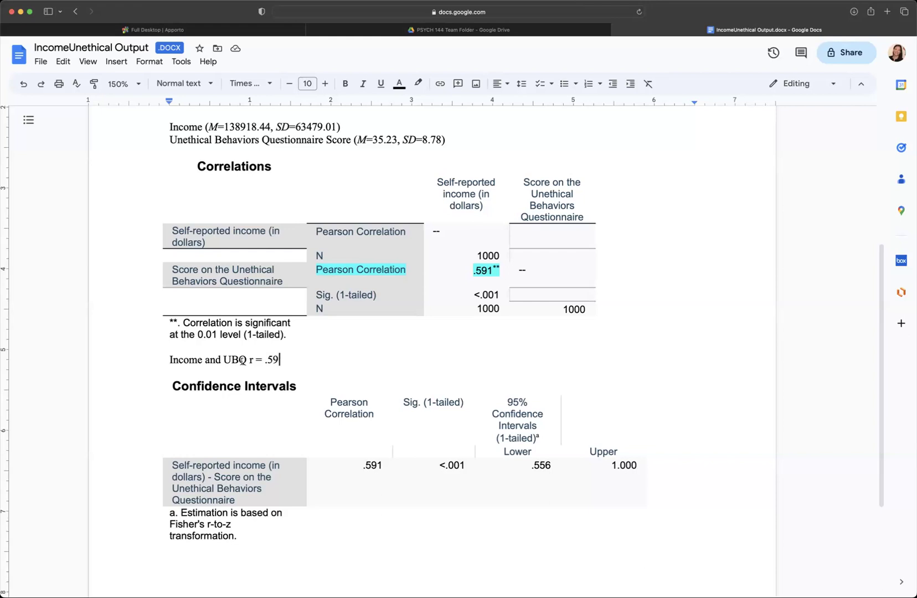
Step: Italicize the r symbol in the "Income and UBQ" line below the Correlations table
{"action": "left_click", "coordinate": [249, 360]}
{"action": "double_click", "coordinate": [250, 360]}
{"action": "key", "text": "super+i"}
{"action": "left_click", "coordinate": [297, 359]}
Step: Add two bullets under the r line: "Positive (as one increases, the other increases)" and "Effect size is large"
{"action": "key", "text": "Return"}
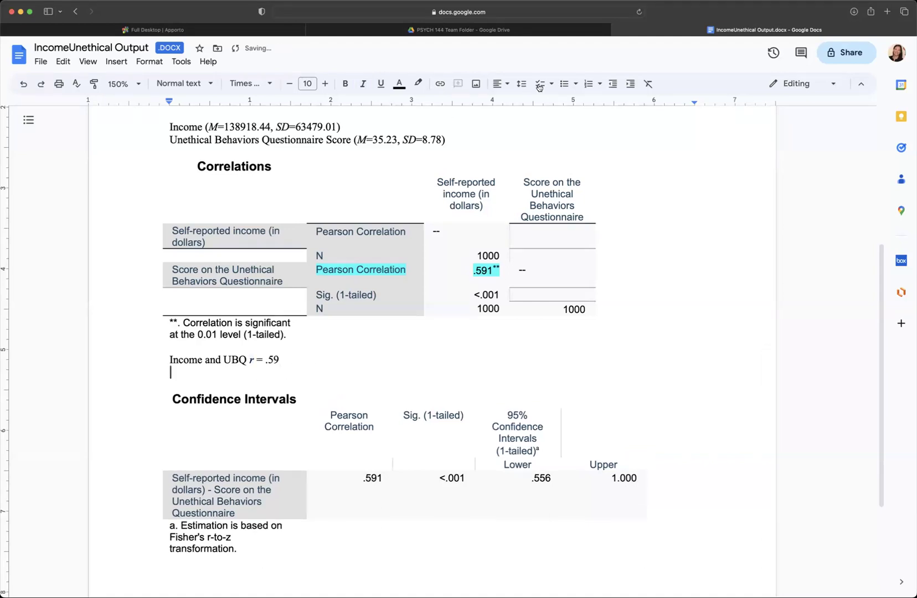
{"action": "left_click", "coordinate": [564, 83]}
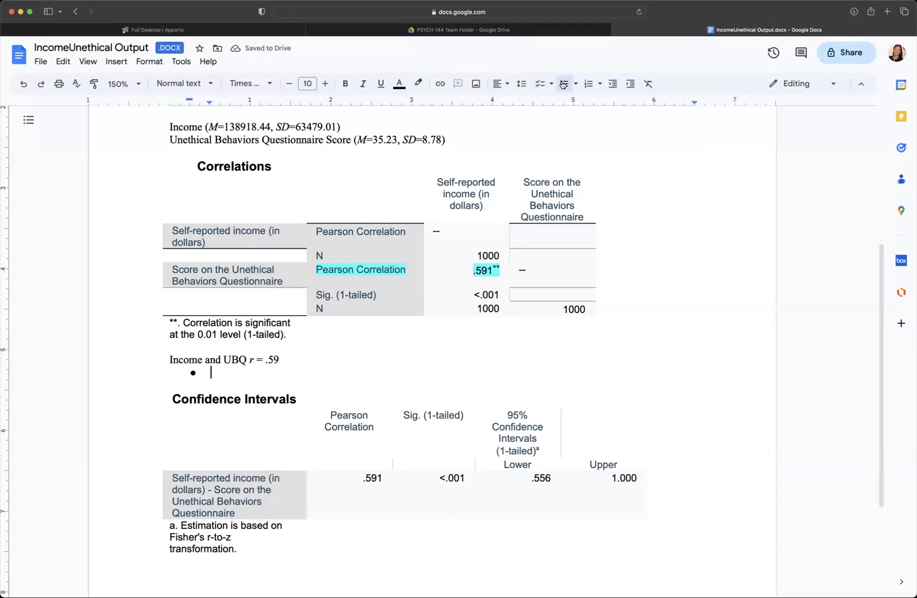
{"action": "type", "text": "Positive (as one increases, the other increases"}
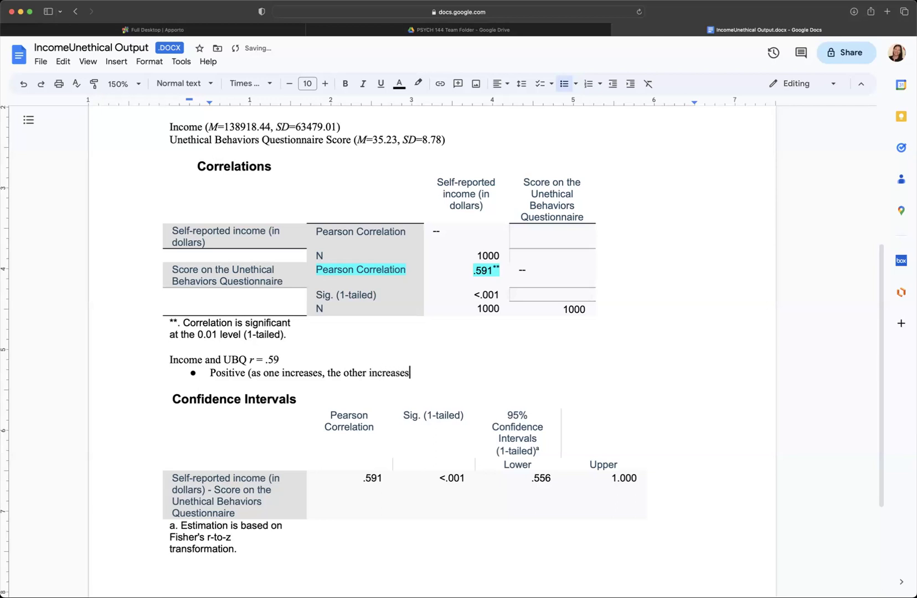
{"action": "type", "text": ")"}
{"action": "key", "text": "Return"}
{"action": "type", "text": "Effect size is large"}
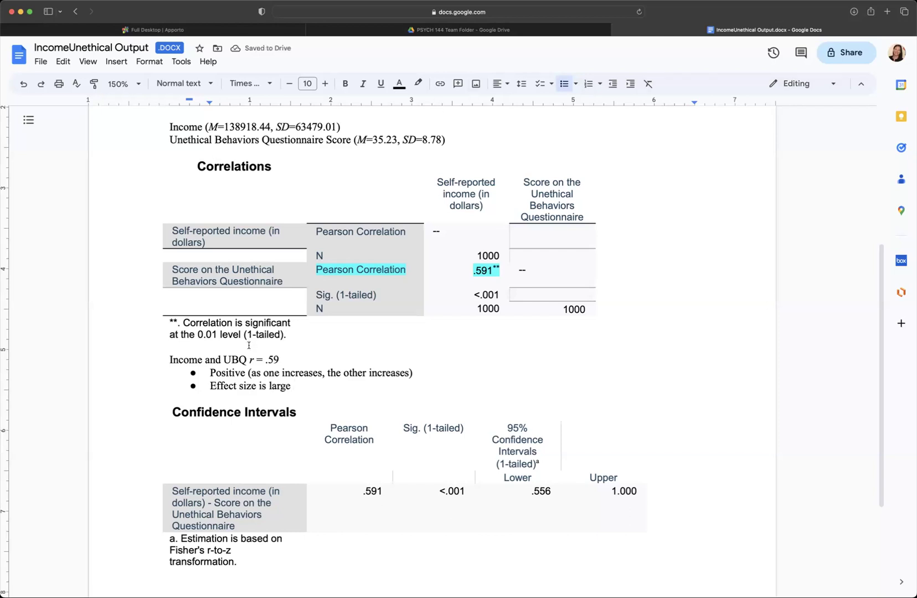
Step: End the bulleted list and start an unbulleted line reading "P-value =" beneath the effect size bullet
{"action": "left_click_drag", "start_coordinate": [264, 360], "coordinate": [282, 359]}
{"action": "left_click", "coordinate": [280, 360]}
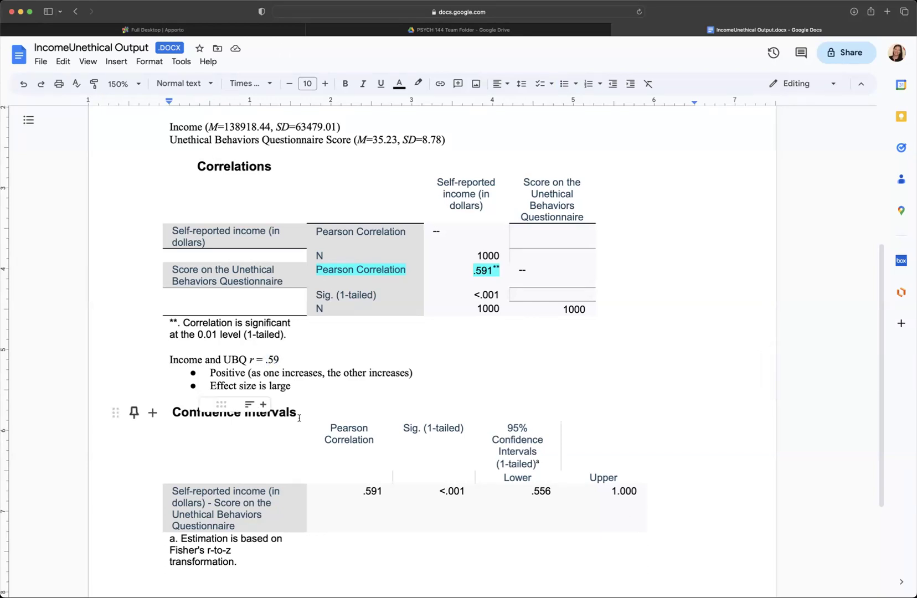
{"action": "left_click", "coordinate": [305, 388]}
{"action": "key", "text": "Return"}
{"action": "key", "text": "Return"}
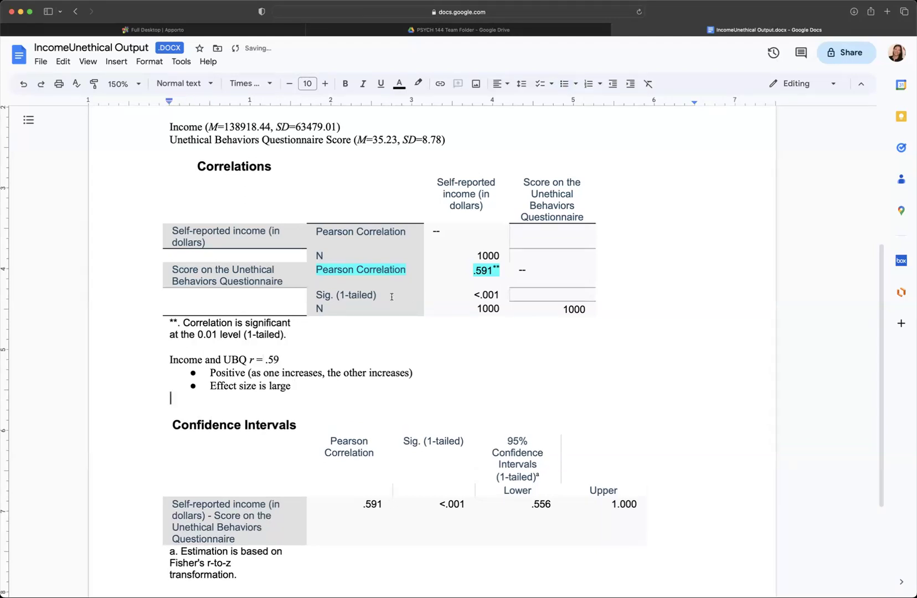
{"action": "type", "text": "p-value ="}
Step: Highlight the Sig. (1-tailed) label and its <.001 value in the Correlations table in orange
{"action": "left_click_drag", "start_coordinate": [500, 295], "coordinate": [340, 295]}
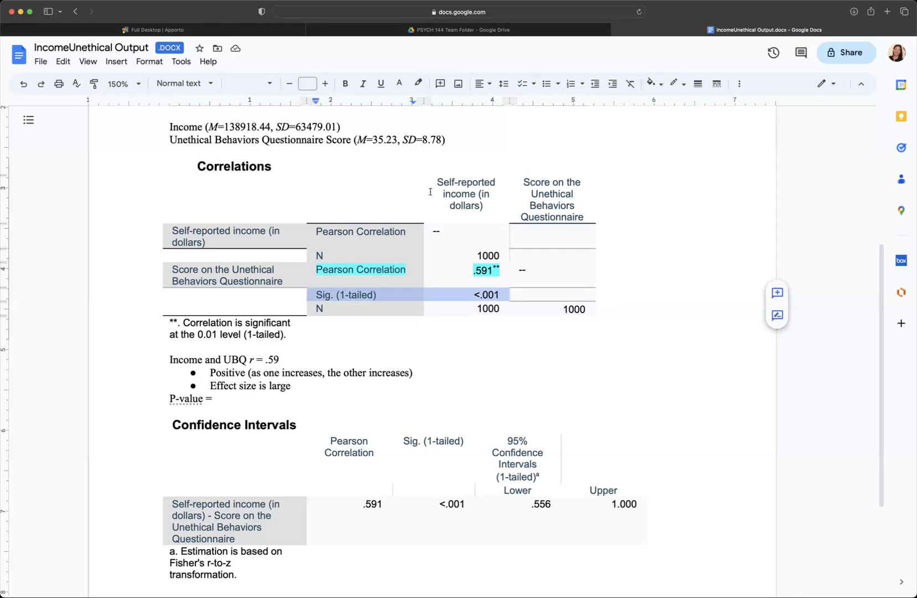
{"action": "left_click", "coordinate": [419, 85]}
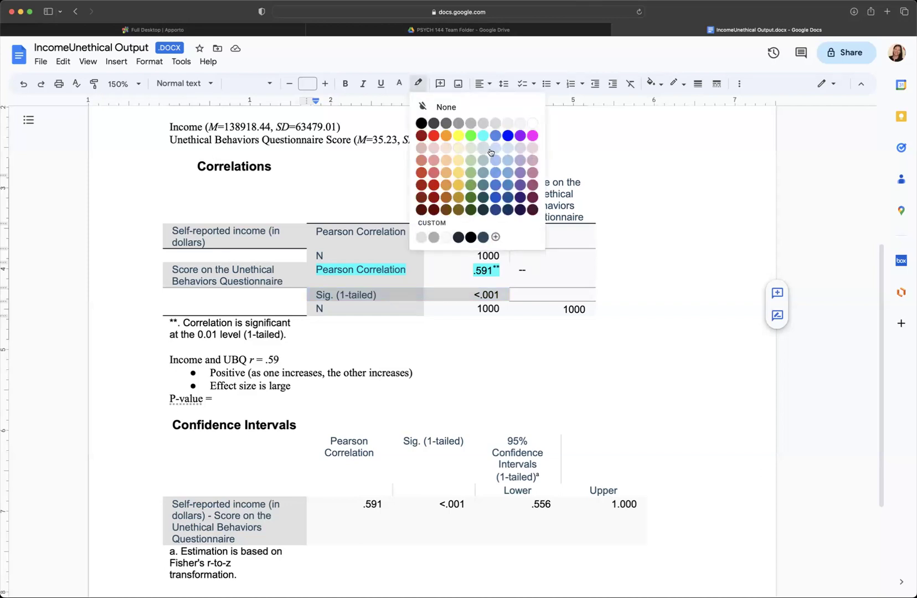
{"action": "left_click", "coordinate": [446, 137]}
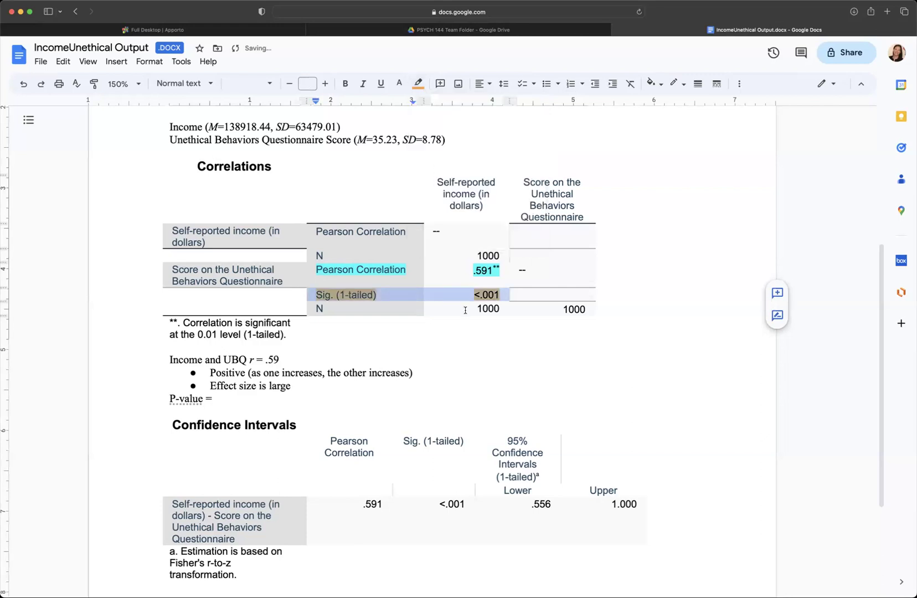
Step: Rewrite the p-value line as "p-value <.001" with a lowercase p
{"action": "left_click", "coordinate": [216, 398]}
{"action": "key", "text": "BackSpace"}
{"action": "key", "text": "BackSpace"}
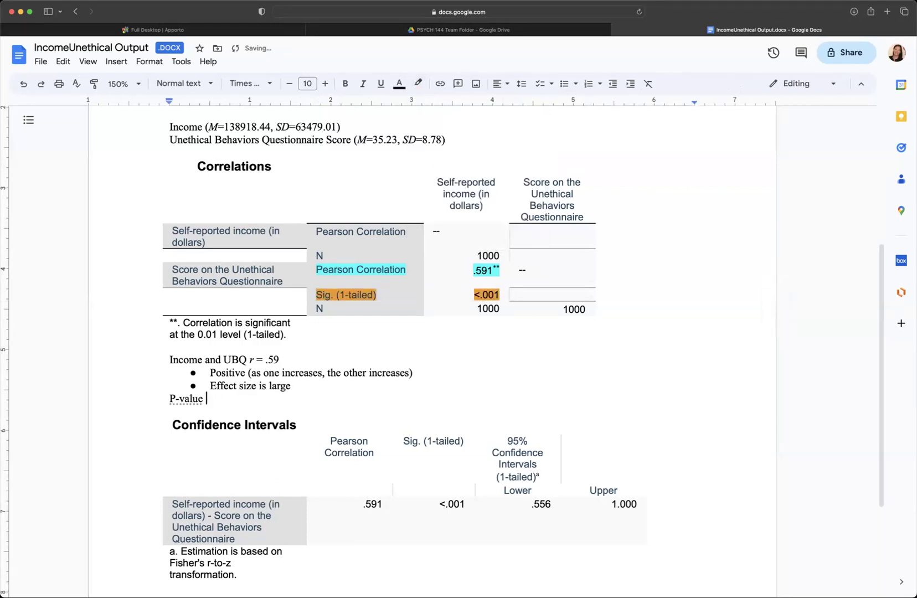
{"action": "type", "text": "<.001"}
{"action": "left_click", "coordinate": [177, 399]}
{"action": "key", "text": "BackSpace"}
{"action": "type", "text": "p"}
{"action": "left_click", "coordinate": [233, 398]}
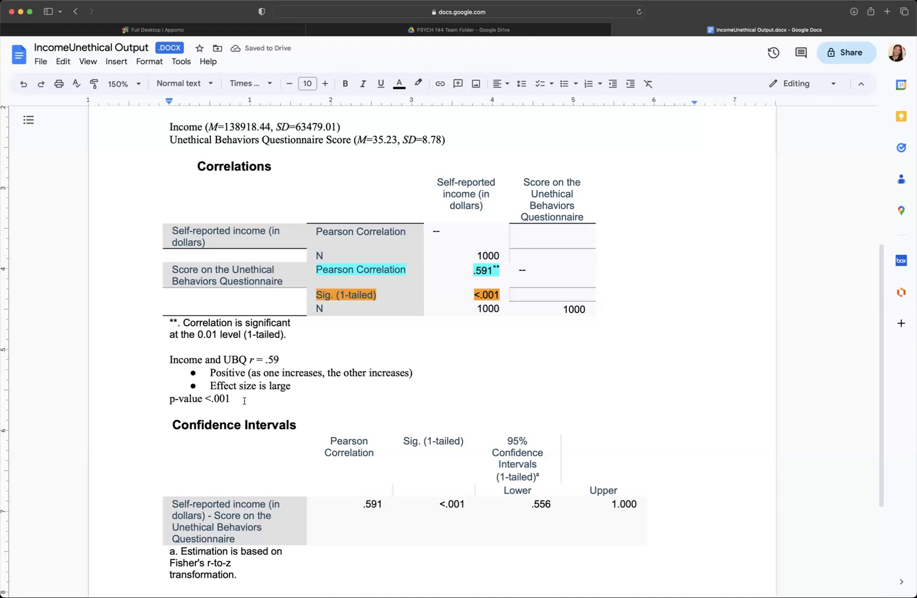
{"action": "left_click_drag", "start_coordinate": [215, 398], "coordinate": [227, 398]}
{"action": "left_click", "coordinate": [233, 398]}
{"action": "double_click", "coordinate": [227, 398]}
{"action": "left_click", "coordinate": [248, 400]}
Step: Highlight the N label and both 1000 values in the Correlations table's last row in light purple
{"action": "left_click_drag", "start_coordinate": [313, 307], "coordinate": [518, 314]}
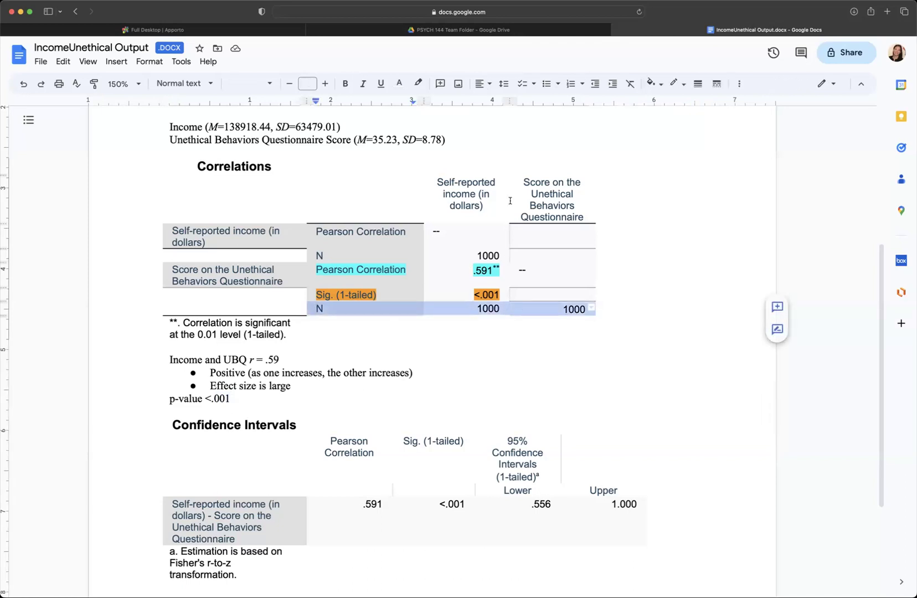
{"action": "left_click", "coordinate": [418, 84]}
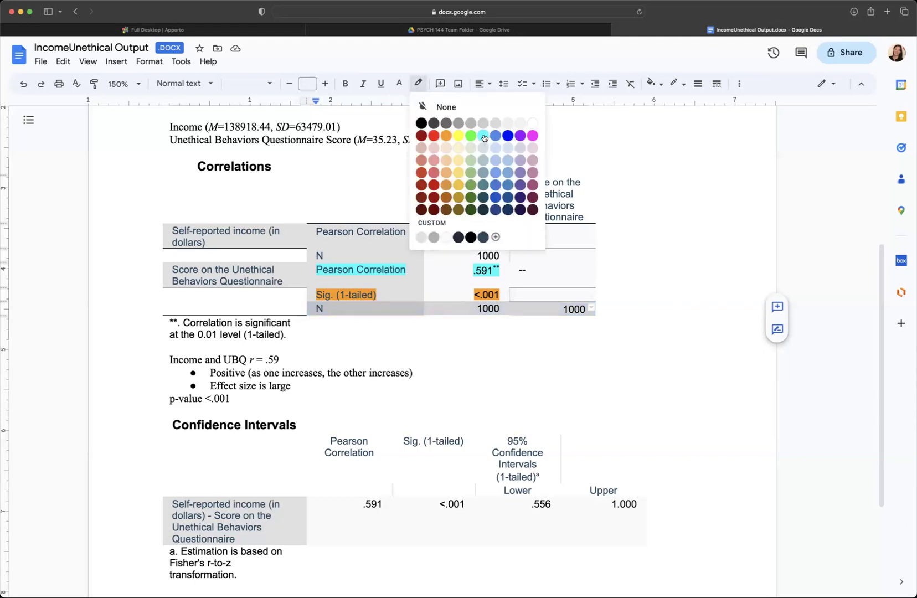
{"action": "left_click", "coordinate": [520, 160]}
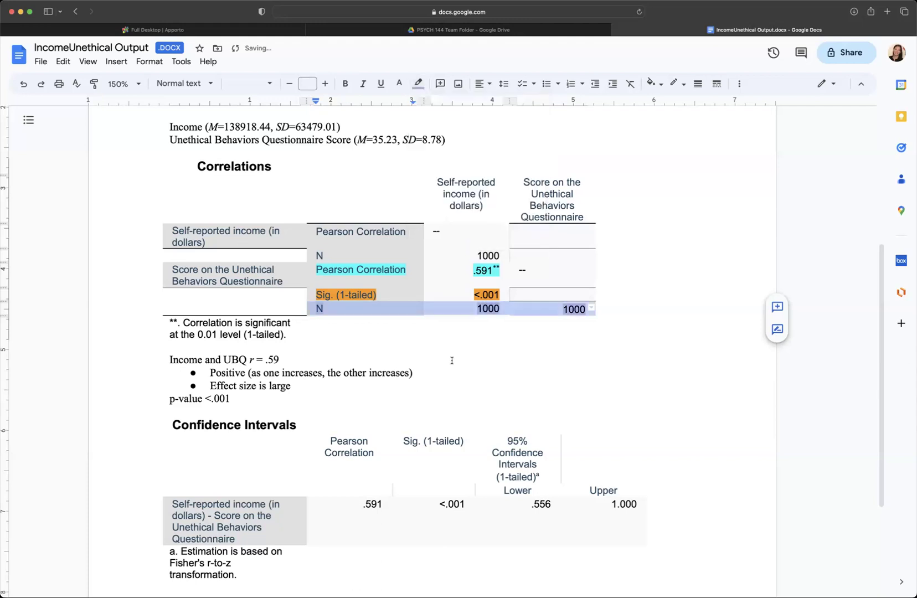
{"action": "left_click", "coordinate": [499, 332]}
Step: Add the degrees of freedom line "df = n (1000) - 2 = 998" beneath the p-value line
{"action": "left_click", "coordinate": [272, 400]}
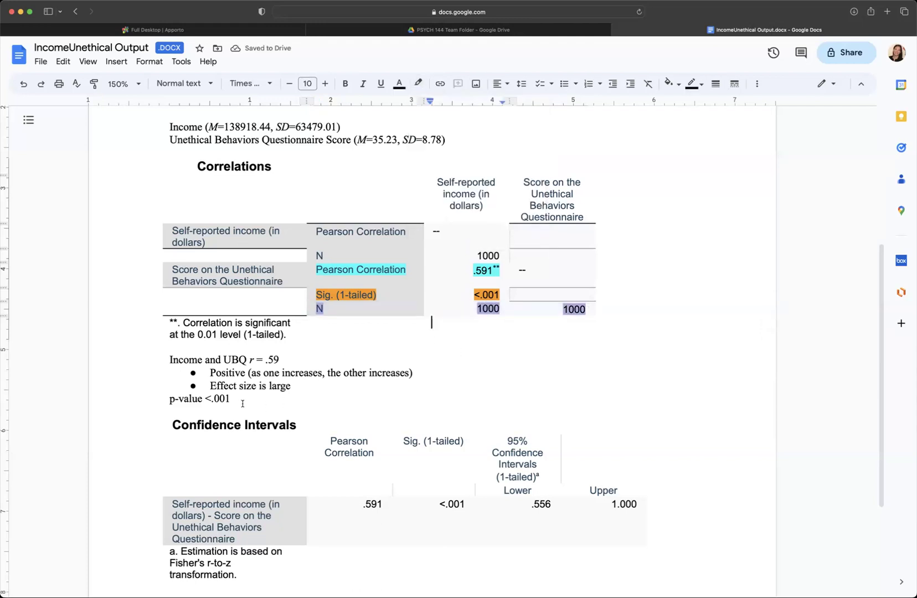
{"action": "key", "text": "Return"}
{"action": "type", "text": "df"}
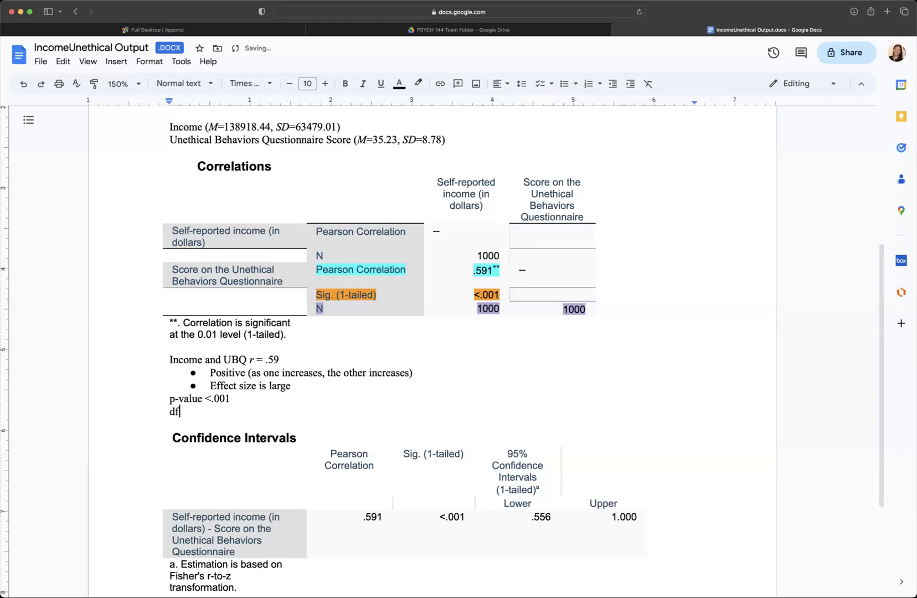
{"action": "key", "text": "ctrl+z"}
{"action": "type", "text": "= n (1000) - 2 = 998"}
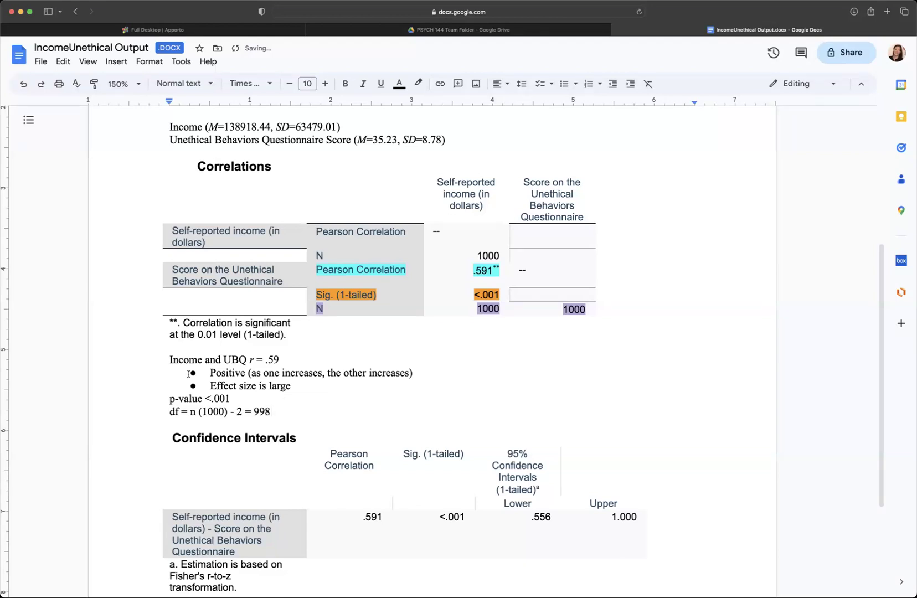
Step: Review the written correlation notes, the 95% Confidence Intervals heading and the highlighted Pearson coefficient
{"action": "left_click_drag", "start_coordinate": [166, 360], "coordinate": [286, 414]}
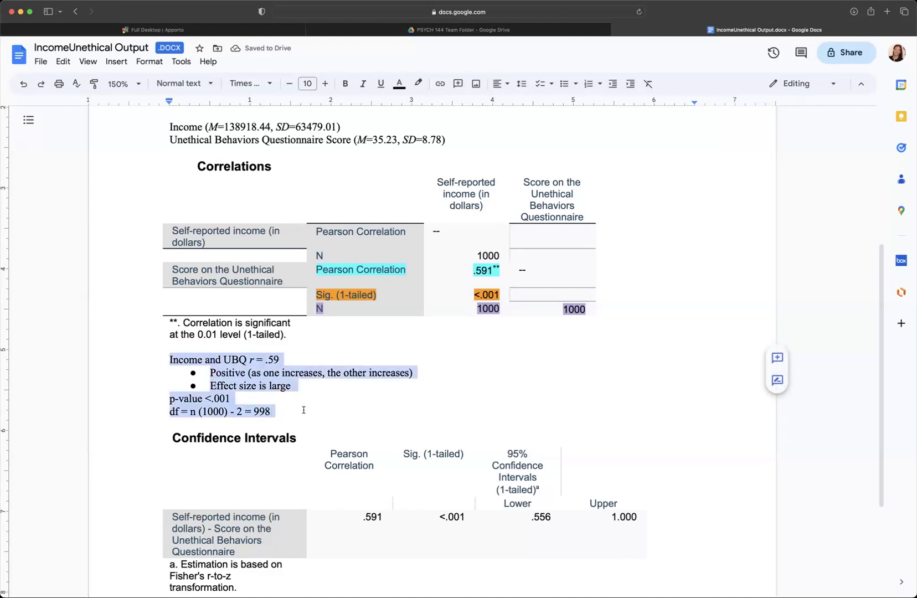
{"action": "left_click", "coordinate": [306, 415]}
{"action": "scroll", "coordinate": [347, 350], "scroll_direction": "down", "scroll_amount": 3}
{"action": "scroll", "coordinate": [347, 351], "scroll_direction": "down", "scroll_amount": 3}
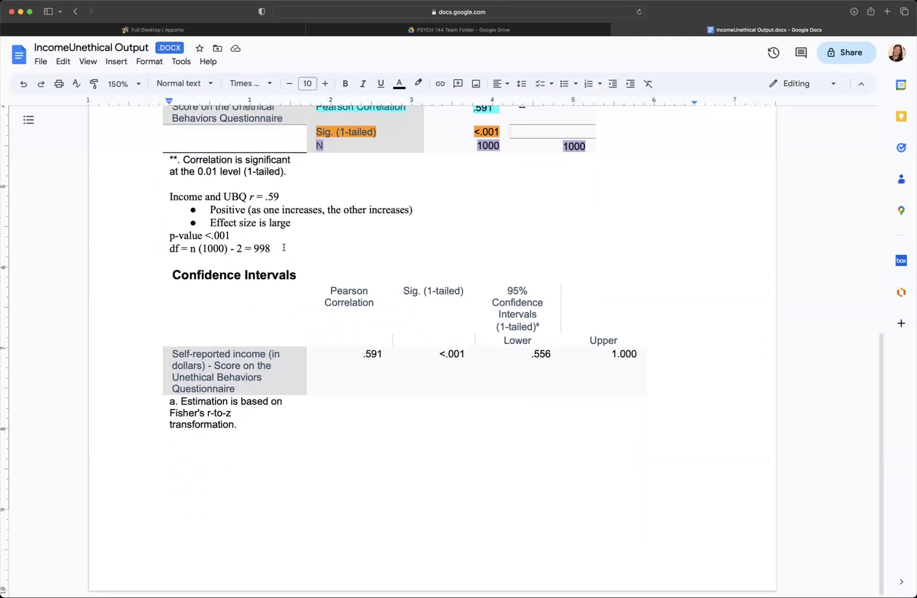
{"action": "mouse_move", "coordinate": [250, 268]}
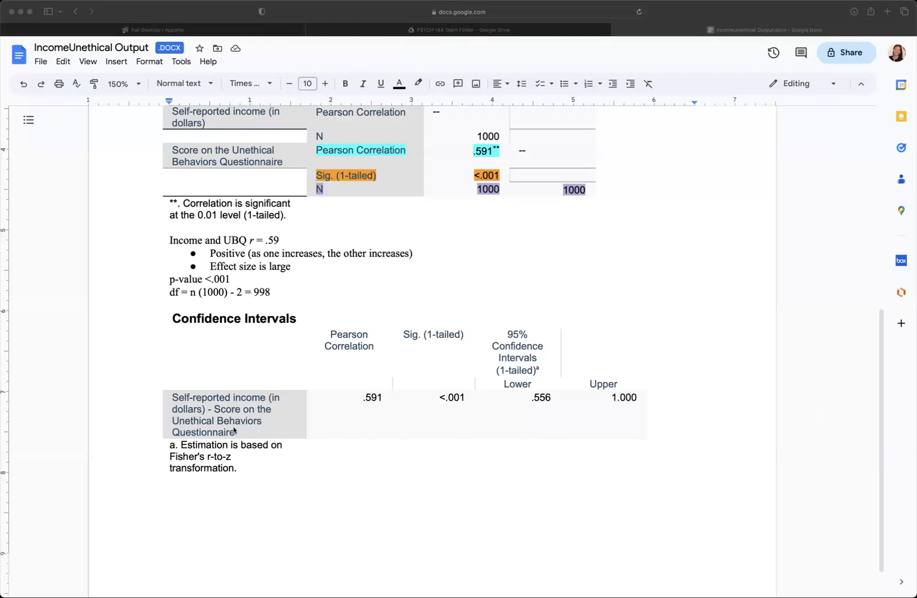
{"action": "left_click", "coordinate": [508, 334]}
{"action": "left_click_drag", "start_coordinate": [508, 334], "coordinate": [537, 358]}
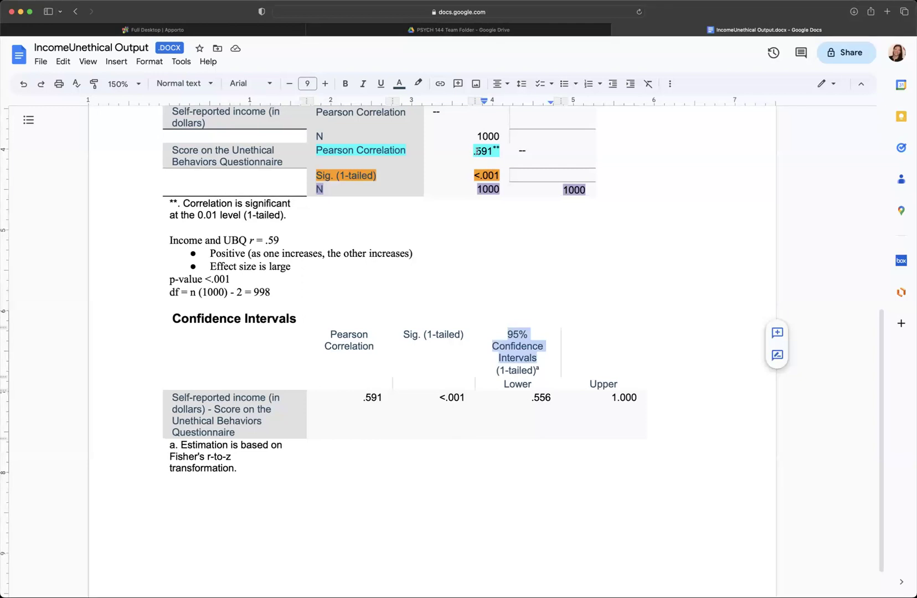
{"action": "left_click_drag", "start_coordinate": [473, 150], "coordinate": [504, 150]}
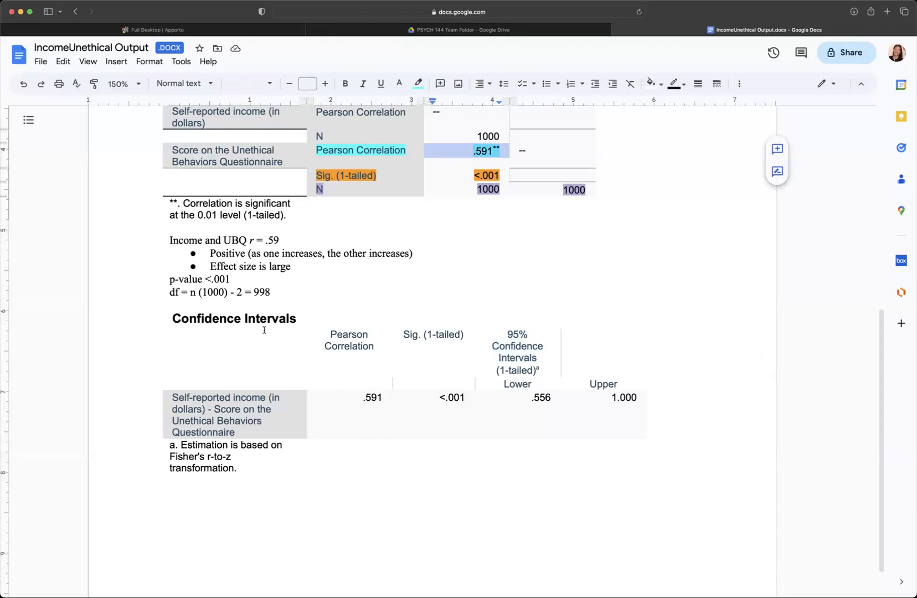
Step: Write the line "Lower CI .59 -> r=.59 -> Upper CI 1.00" beneath the Confidence Intervals table's footnote, after a blank line
{"action": "left_click", "coordinate": [179, 495]}
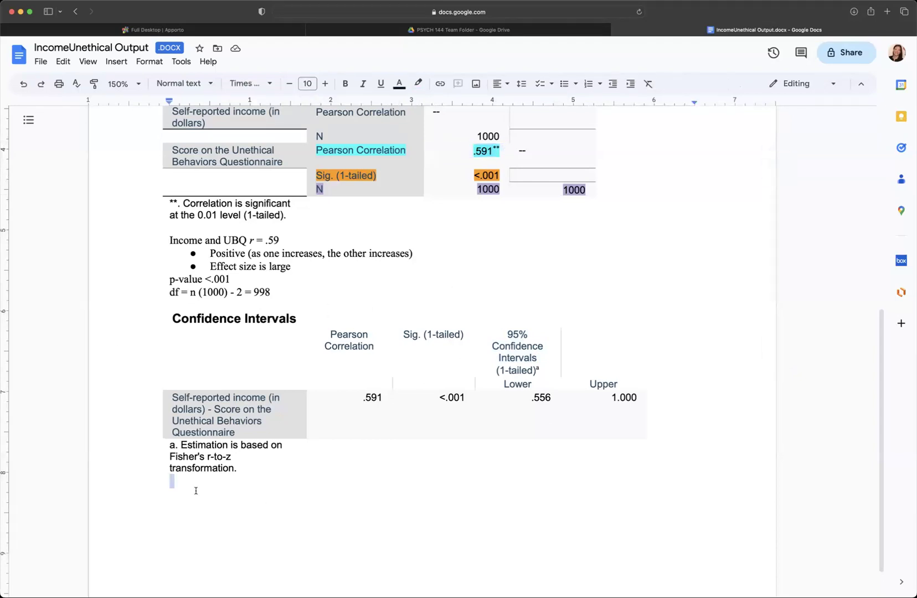
{"action": "left_click", "coordinate": [213, 495]}
{"action": "scroll", "coordinate": [239, 435], "scroll_direction": "down", "scroll_amount": 1}
{"action": "key", "text": "Return"}
{"action": "type", "text": "Lower"}
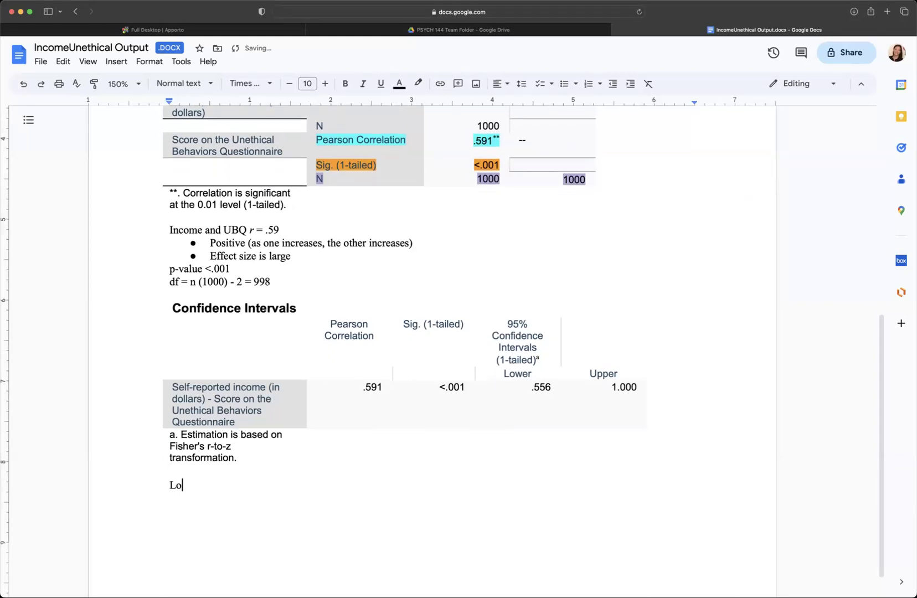
{"action": "type", "text": "I .59 ->"}
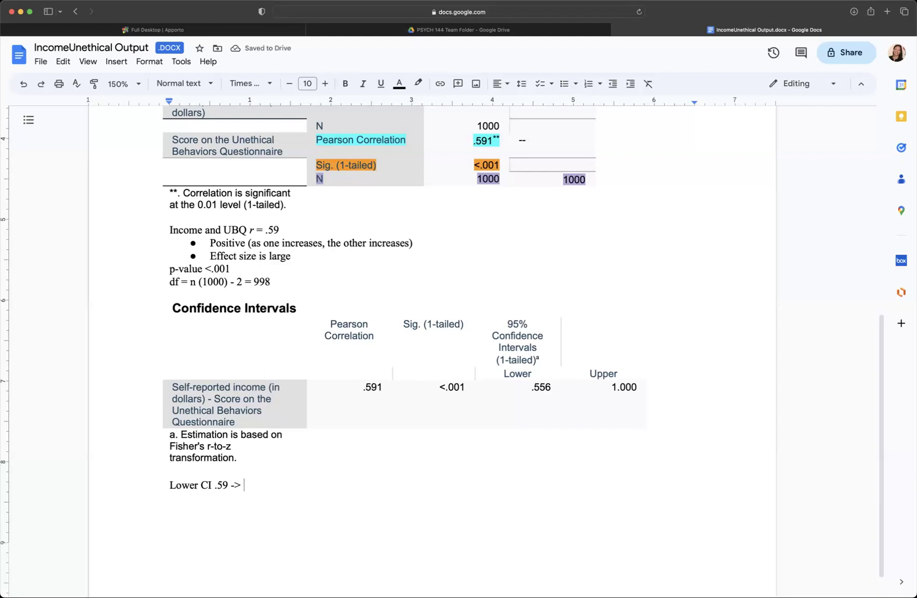
{"action": "type", "text": "r=.59 -> Up"}
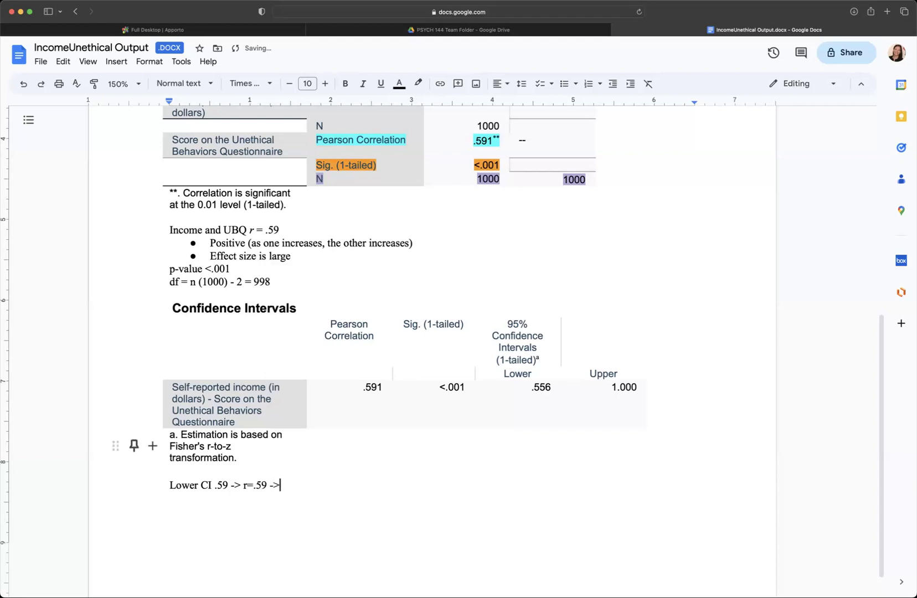
{"action": "type", "text": "per CI "}
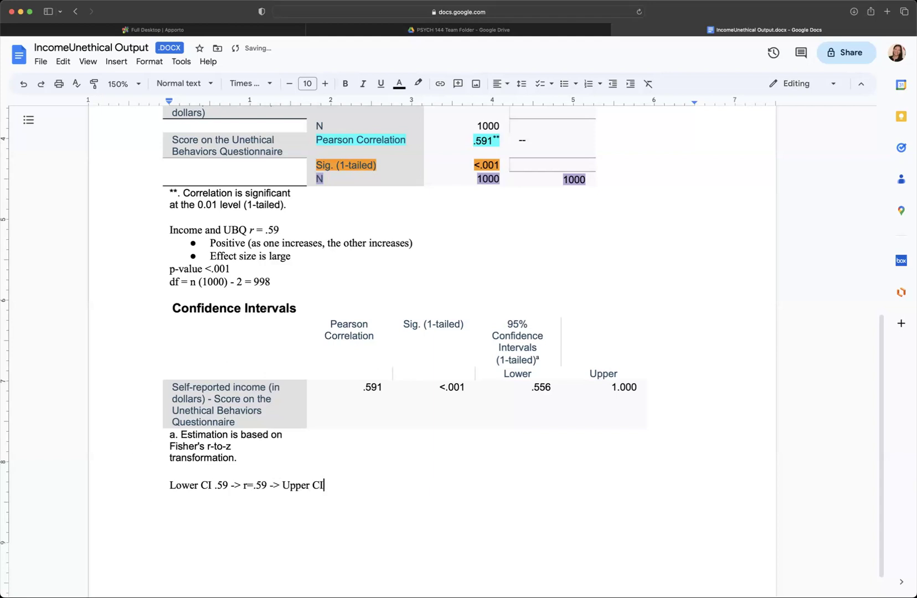
{"action": "type", "text": "="}
{"action": "key", "text": "BackSpace"}
{"action": "type", "text": "1.00"}
Step: Correct the lower CI value in the confidence interval line to .56, checking it against the table's Lower bound
{"action": "key", "text": "BackSpace"}
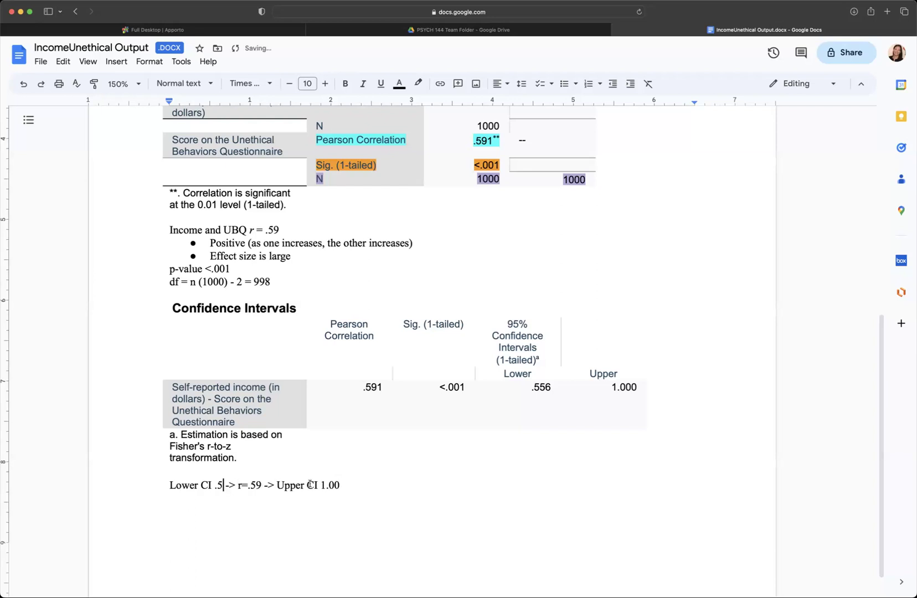
{"action": "left_click", "coordinate": [531, 387]}
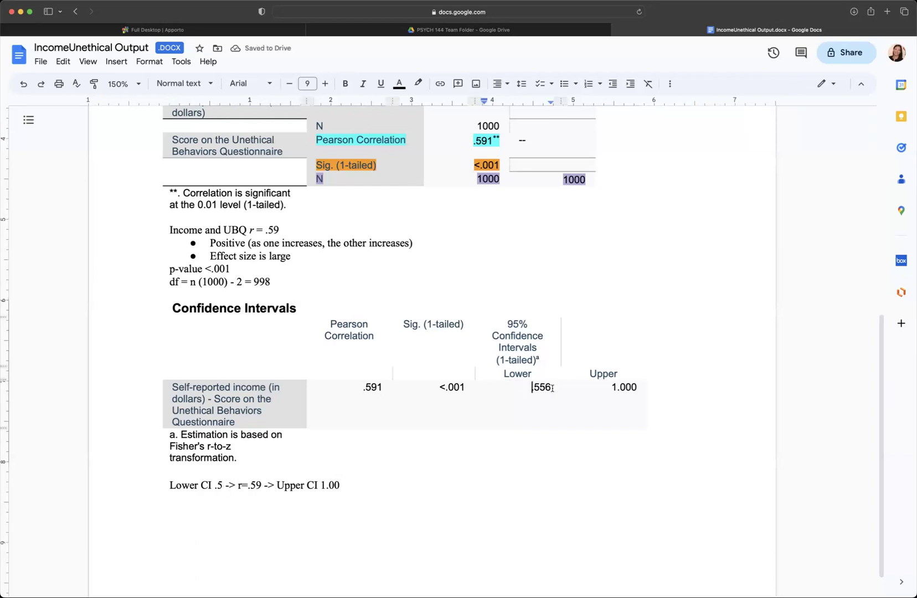
{"action": "left_click", "coordinate": [223, 485]}
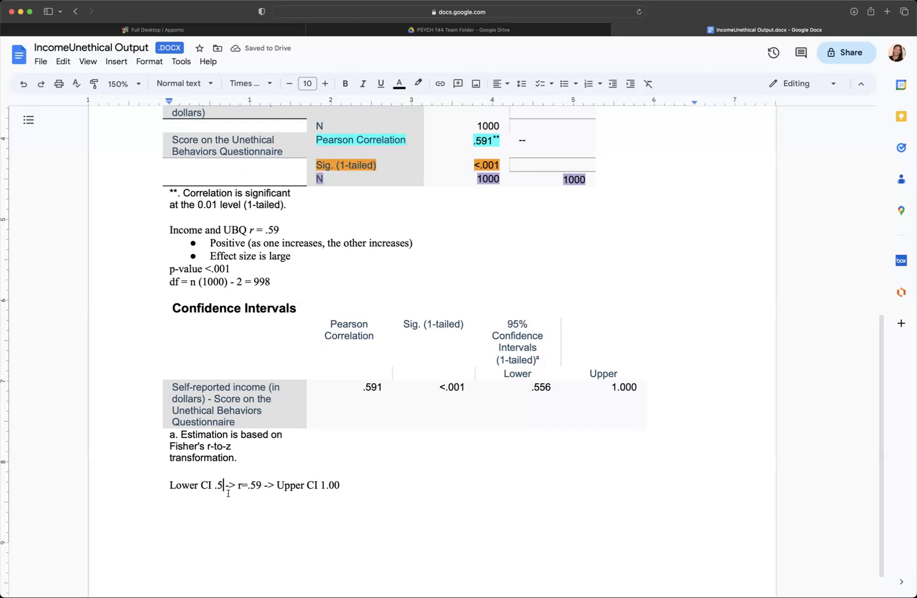
{"action": "type", "text": "6"}
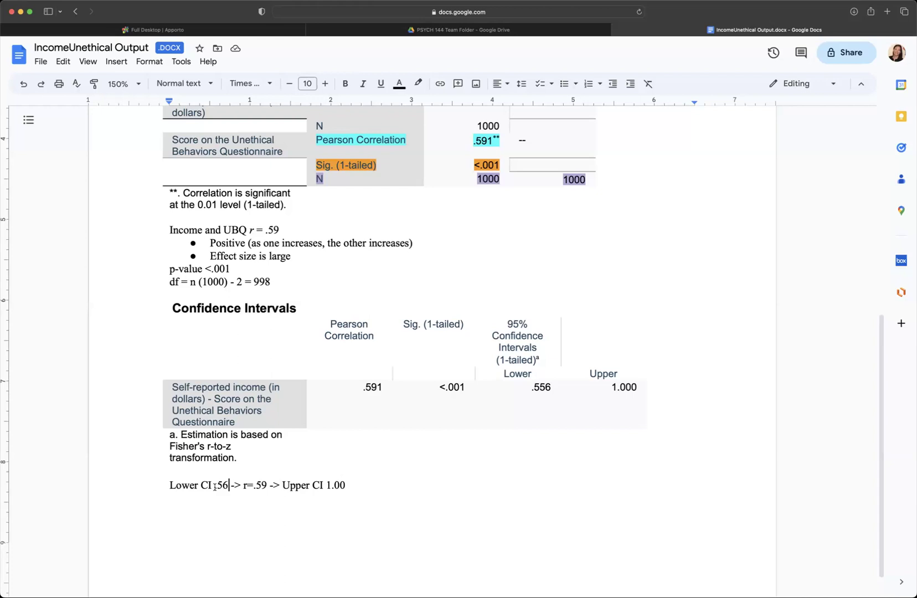
Step: Review the confidence interval line, then the annotated Descriptive Statistics and Correlations tables with their written notes
{"action": "left_click_drag", "start_coordinate": [216, 487], "coordinate": [346, 488]}
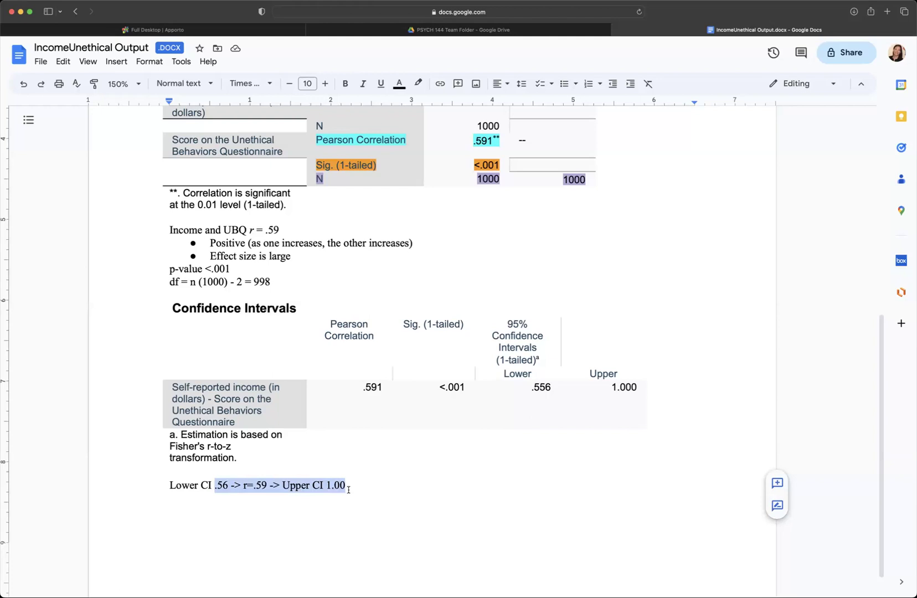
{"action": "left_click", "coordinate": [266, 485]}
{"action": "left_click_drag", "start_coordinate": [267, 486], "coordinate": [244, 486]}
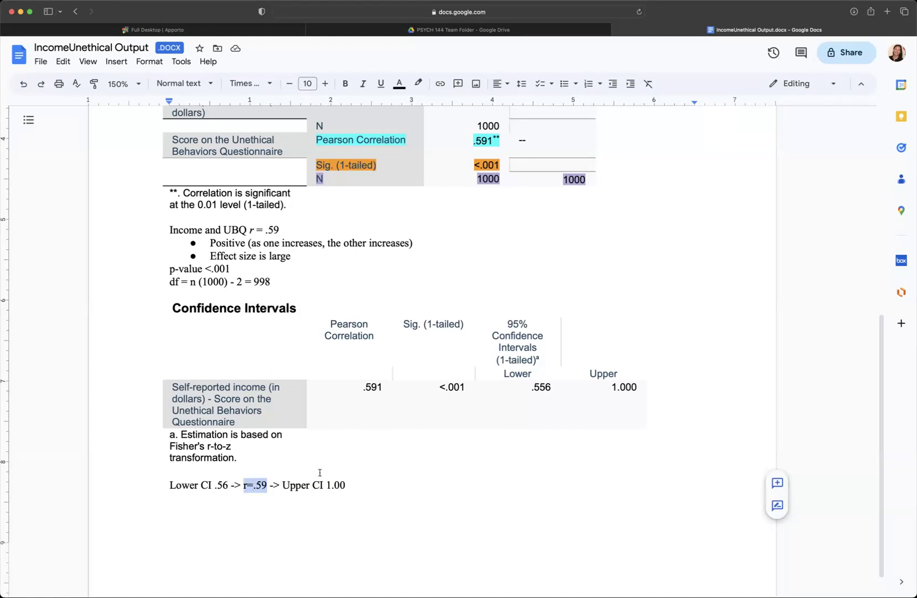
{"action": "left_click", "coordinate": [347, 485]}
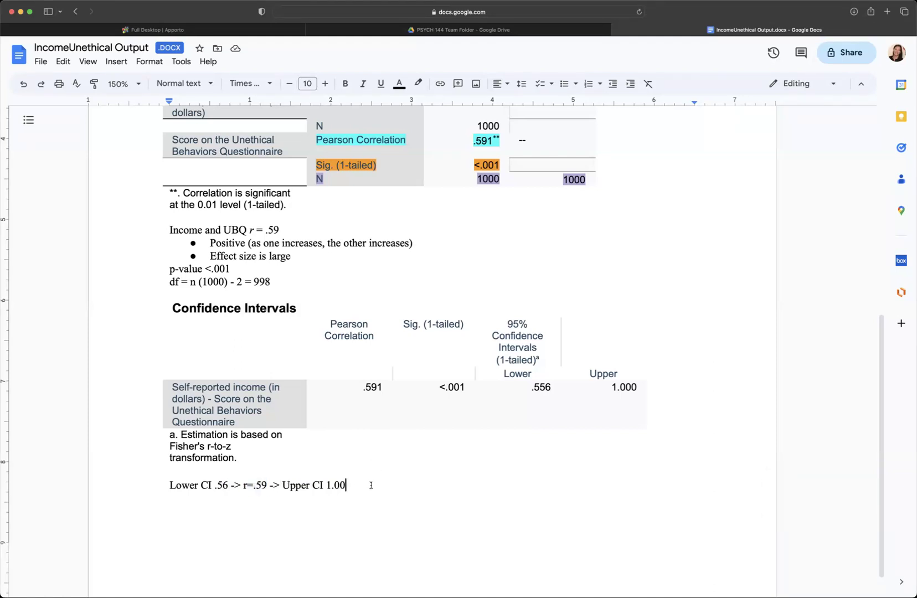
{"action": "scroll", "coordinate": [430, 490], "scroll_direction": "up", "scroll_amount": 2}
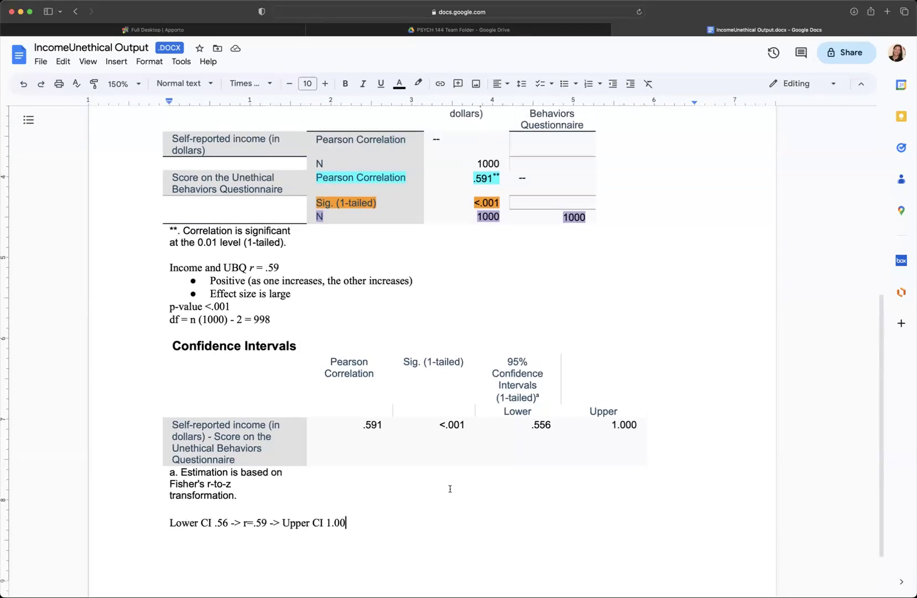
{"action": "scroll", "coordinate": [449, 490], "scroll_direction": "up", "scroll_amount": 2}
{"action": "scroll", "coordinate": [448, 487], "scroll_direction": "down", "scroll_amount": 1}
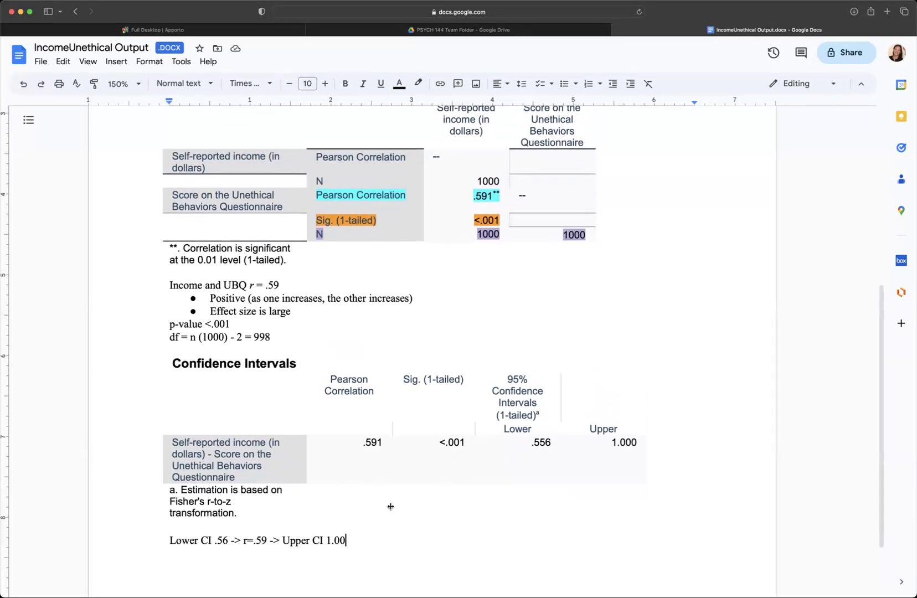
{"action": "scroll", "coordinate": [391, 506], "scroll_direction": "up", "scroll_amount": 15}
{"action": "scroll", "coordinate": [392, 507], "scroll_direction": "down", "scroll_amount": 13}
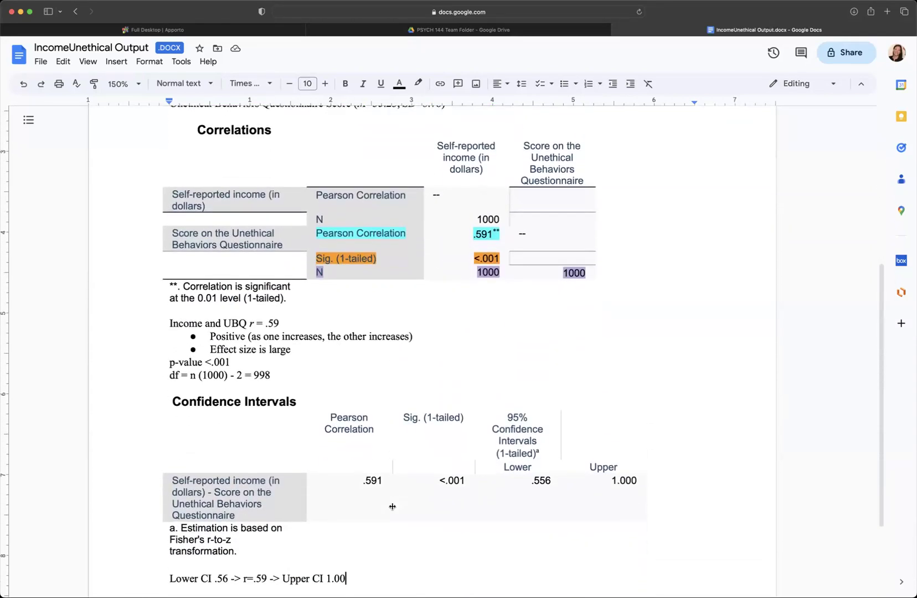
{"action": "scroll", "coordinate": [393, 506], "scroll_direction": "down", "scroll_amount": 2}
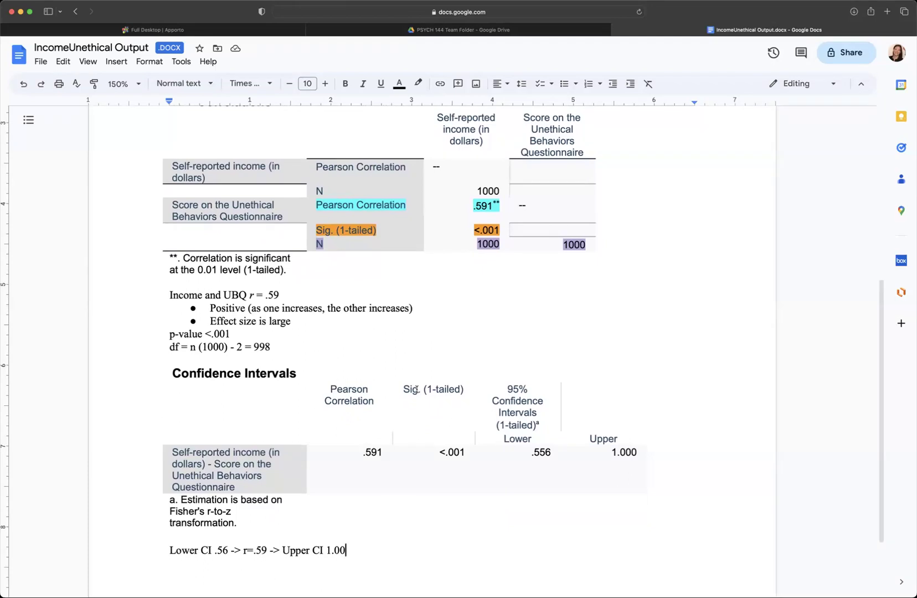
{"action": "scroll", "coordinate": [415, 389], "scroll_direction": "up", "scroll_amount": 15}
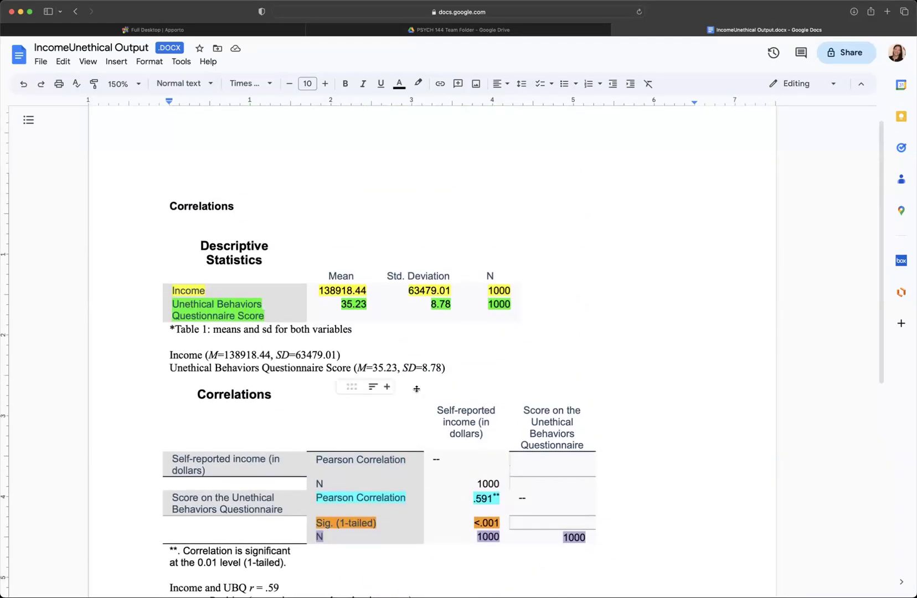
{"action": "scroll", "coordinate": [407, 354], "scroll_direction": "down", "scroll_amount": 5}
{"action": "scroll", "coordinate": [381, 296], "scroll_direction": "up", "scroll_amount": 1}
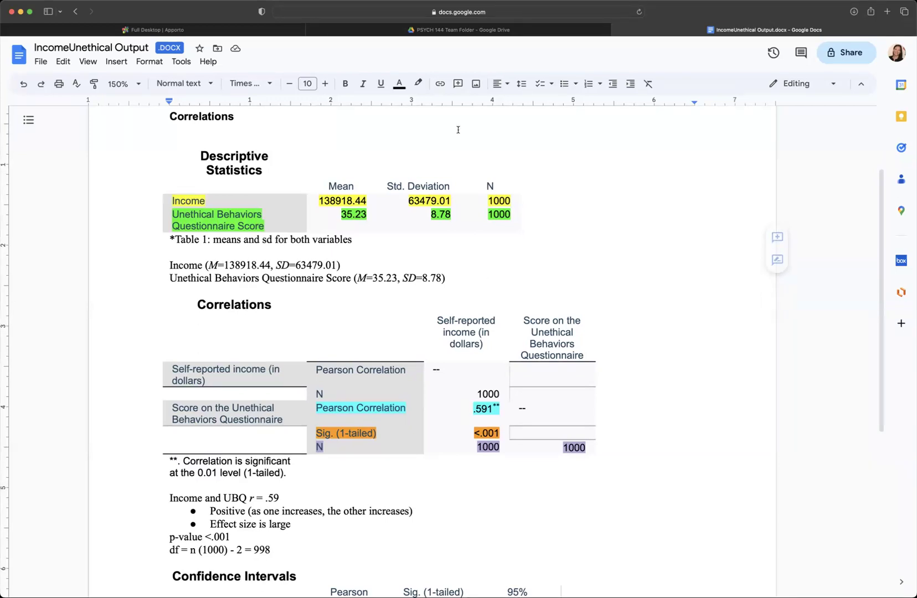
{"action": "scroll", "coordinate": [366, 177], "scroll_direction": "up", "scroll_amount": 1}
{"action": "scroll", "coordinate": [365, 178], "scroll_direction": "up", "scroll_amount": 1}
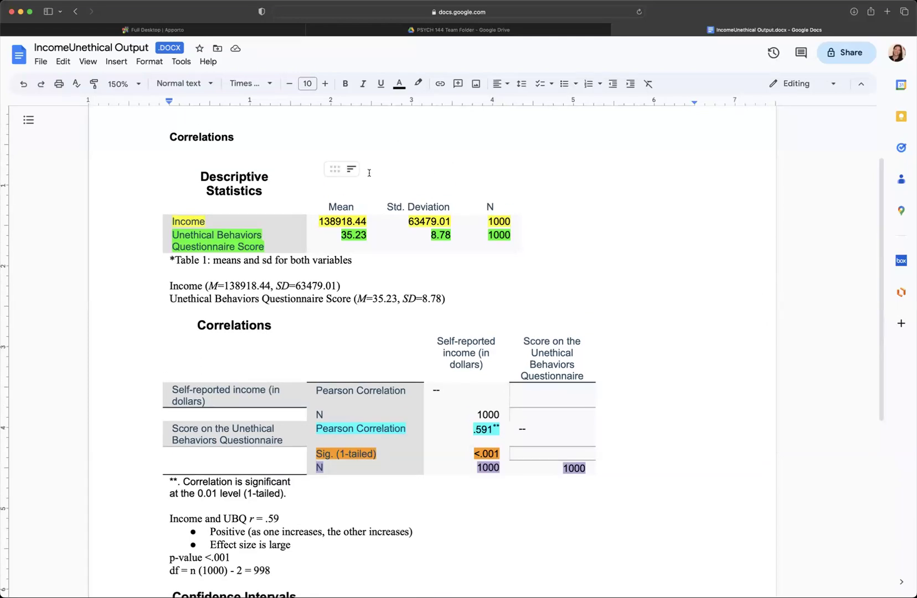